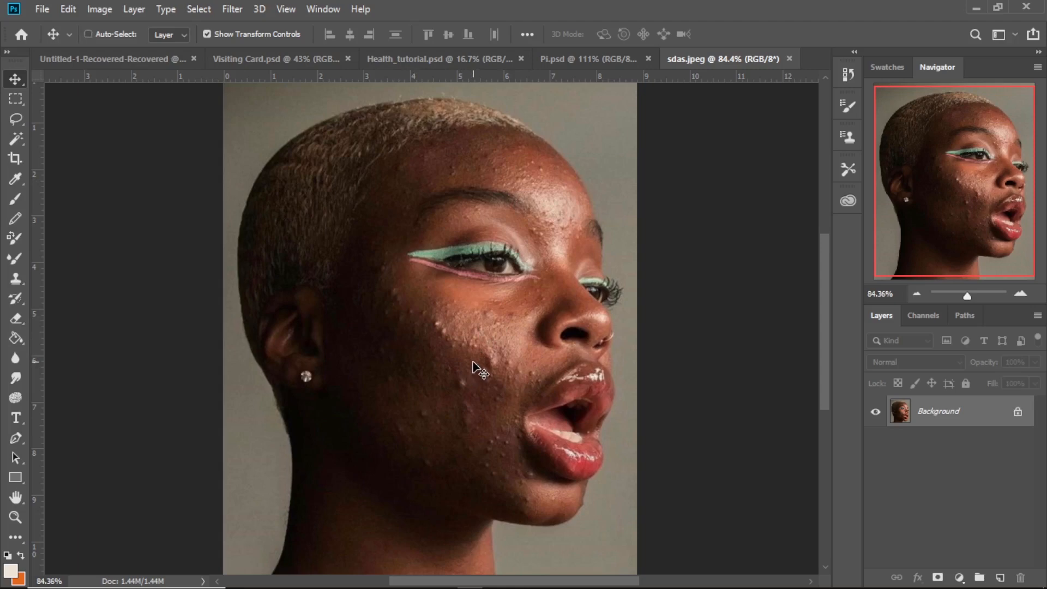
- Duplicate the background layer and sample the forehead's skin tone as the foreground colour
key(ctrl+j)
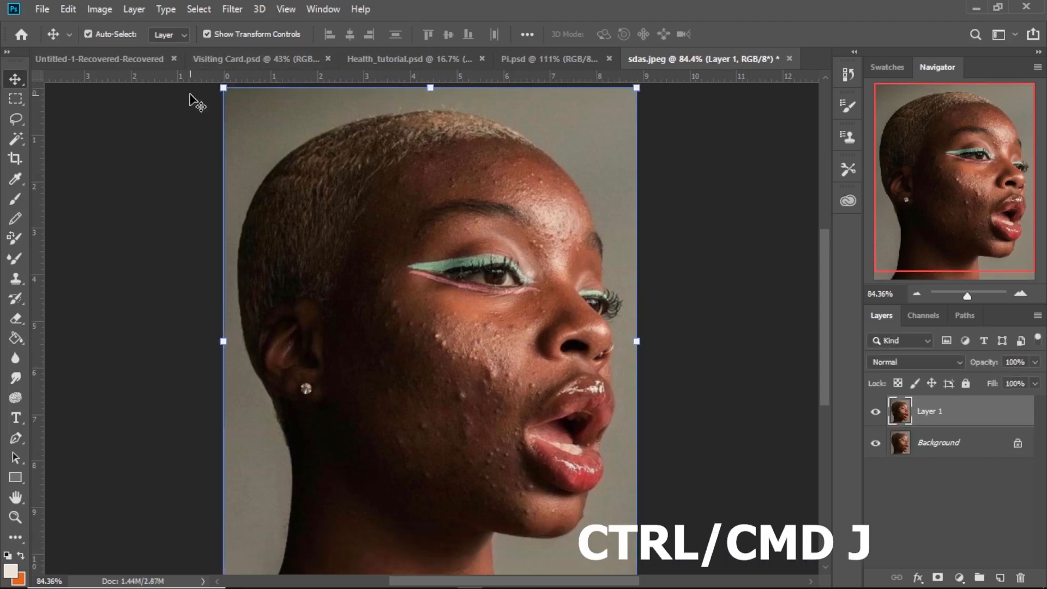
click(15, 217)
click(17, 178)
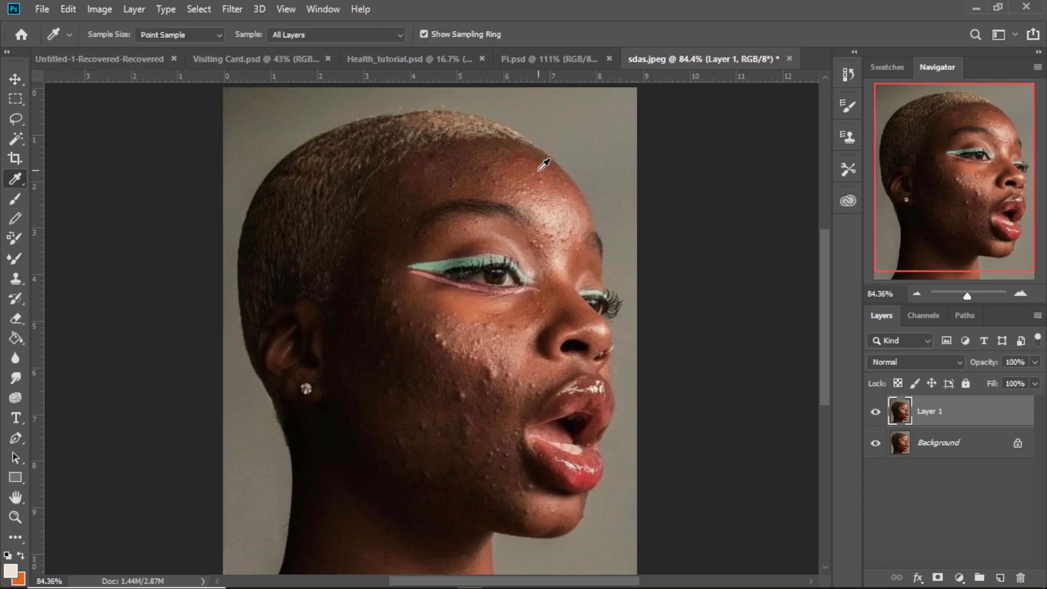
click(532, 172)
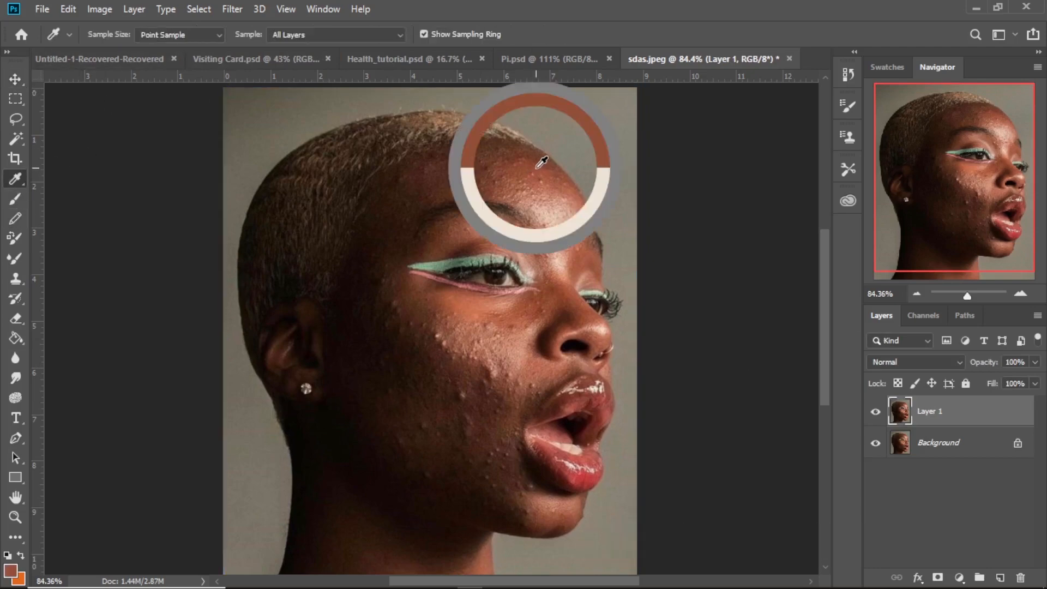
- Smooth the forehead and the skin around the eye on Layer 1 with the Mixer Brush at size 100
click(12, 237)
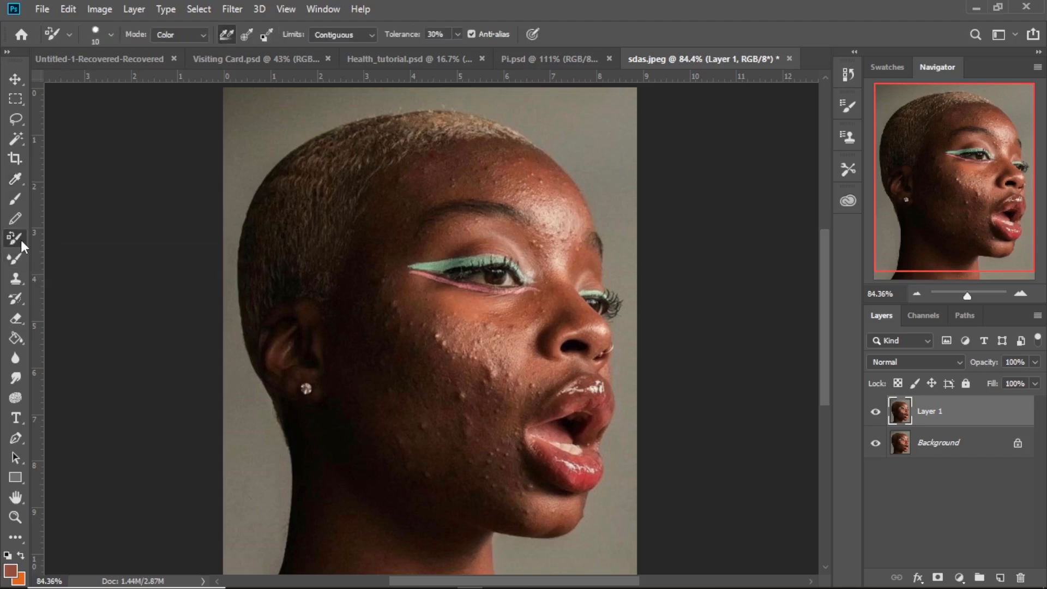
click(18, 257)
click(19, 237)
click(12, 259)
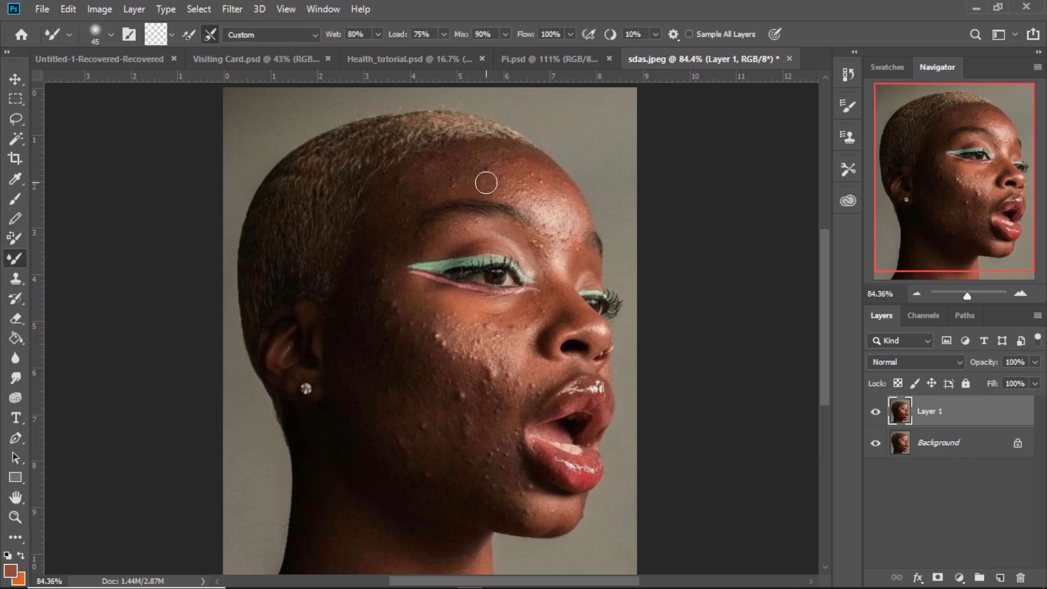
key(bracketright)
key(bracketright)
key(bracketright)
key(bracketright)
key(bracketright)
key(bracketright)
mouse_move(486, 182)
mouse_down()
mouse_move(509, 170)
mouse_move(470, 170)
mouse_move(515, 168)
mouse_move(549, 214)
mouse_move(517, 159)
mouse_move(526, 166)
mouse_move(417, 191)
mouse_move(504, 172)
mouse_move(503, 158)
mouse_move(528, 192)
mouse_move(556, 189)
mouse_move(569, 212)
mouse_move(541, 266)
mouse_move(542, 288)
mouse_move(515, 161)
mouse_move(444, 164)
mouse_move(526, 201)
mouse_move(577, 297)
mouse_move(550, 221)
mouse_move(394, 165)
mouse_move(385, 210)
mouse_move(425, 183)
mouse_move(379, 278)
mouse_up()
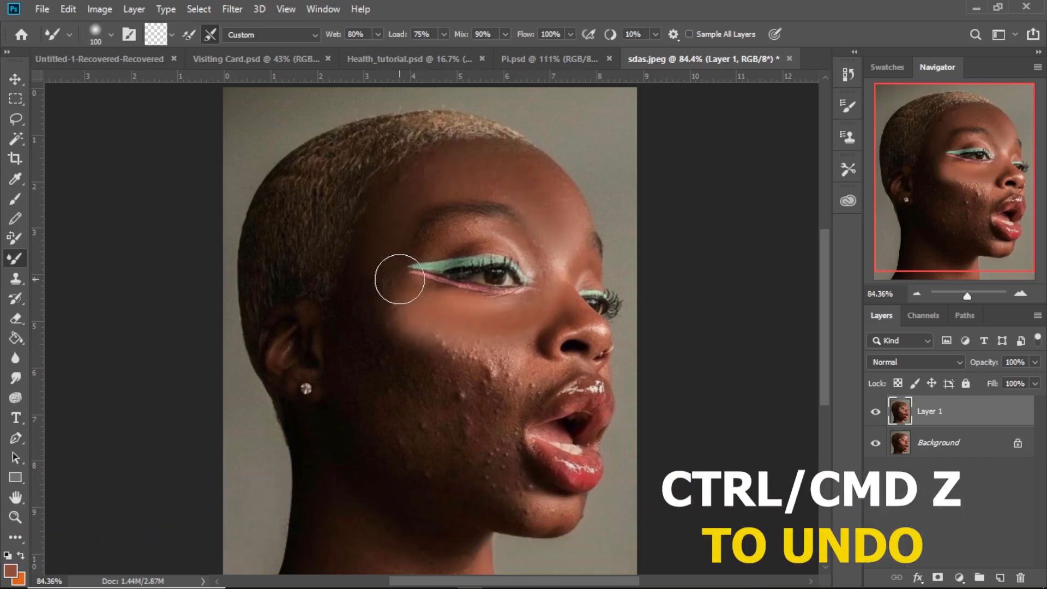
- Smooth the cheek and jaw skin with the Mixer Brush enlarged to size 150
key(bracketright)
key(bracketright)
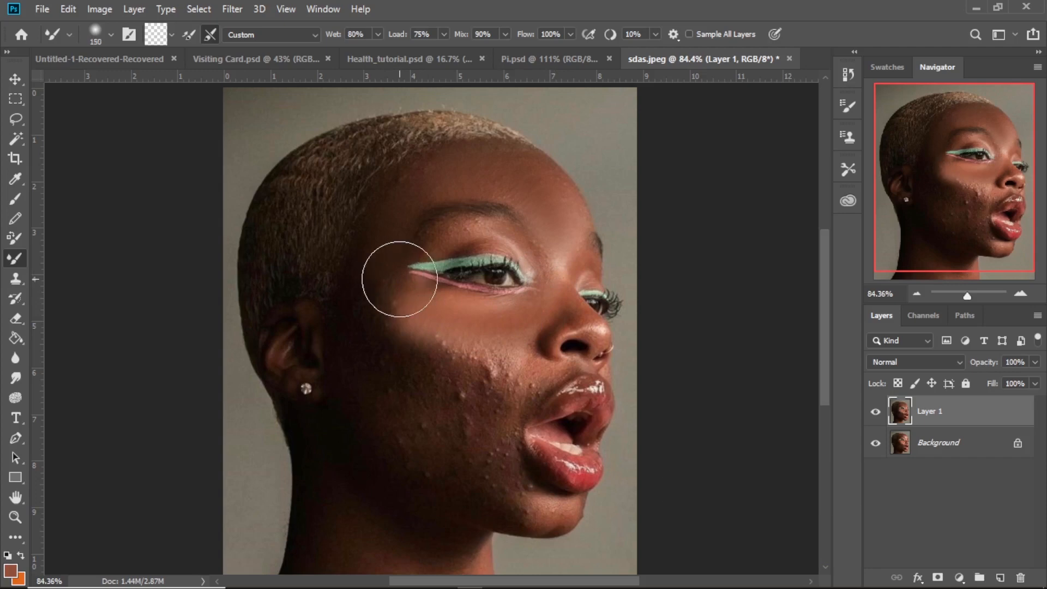
mouse_move(457, 372)
mouse_down()
mouse_move(484, 404)
mouse_move(475, 447)
mouse_move(507, 379)
mouse_move(512, 407)
mouse_move(474, 480)
mouse_move(432, 399)
mouse_move(397, 379)
mouse_move(365, 438)
mouse_move(393, 468)
mouse_move(451, 488)
mouse_move(428, 359)
mouse_move(413, 395)
mouse_move(415, 426)
mouse_move(461, 467)
mouse_move(491, 431)
mouse_move(486, 366)
mouse_move(500, 411)
mouse_move(490, 452)
mouse_move(517, 505)
mouse_move(486, 460)
mouse_up()
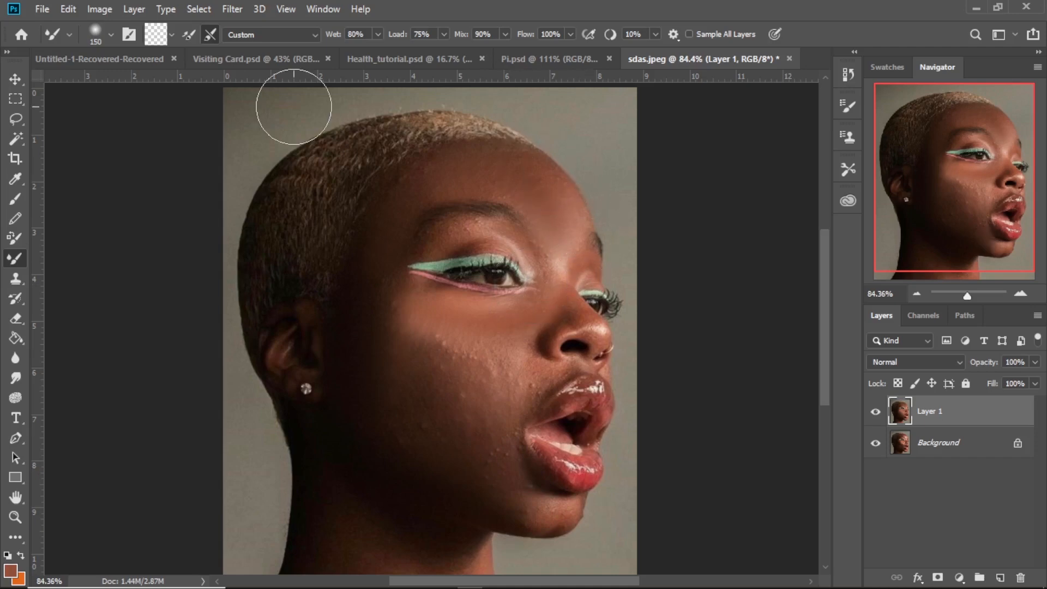
- Blend the forehead and the upper eyelid area with the Mixer Brush, reducing the size to 90
mouse_move(538, 200)
mouse_down()
mouse_move(542, 223)
mouse_move(508, 211)
mouse_move(534, 200)
mouse_up()
key(bracketleft)
key(bracketleft)
key(bracketleft)
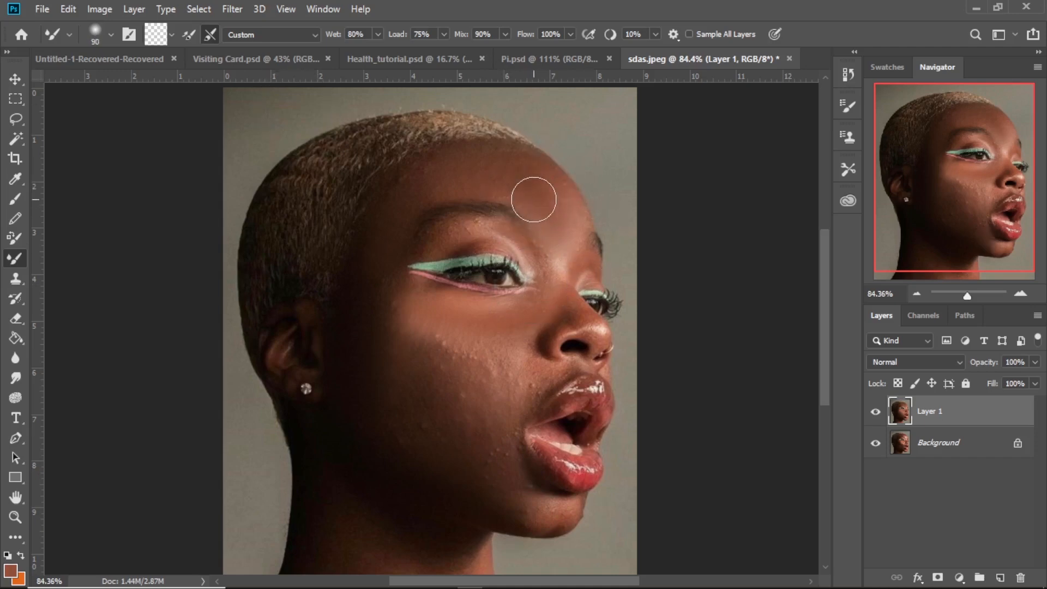
drag(479, 233, 434, 242)
- Undo the smoothing stroke over the nose and refine the remaining cheek texture with the Mixer Brush at size 70
drag(572, 306, 585, 322)
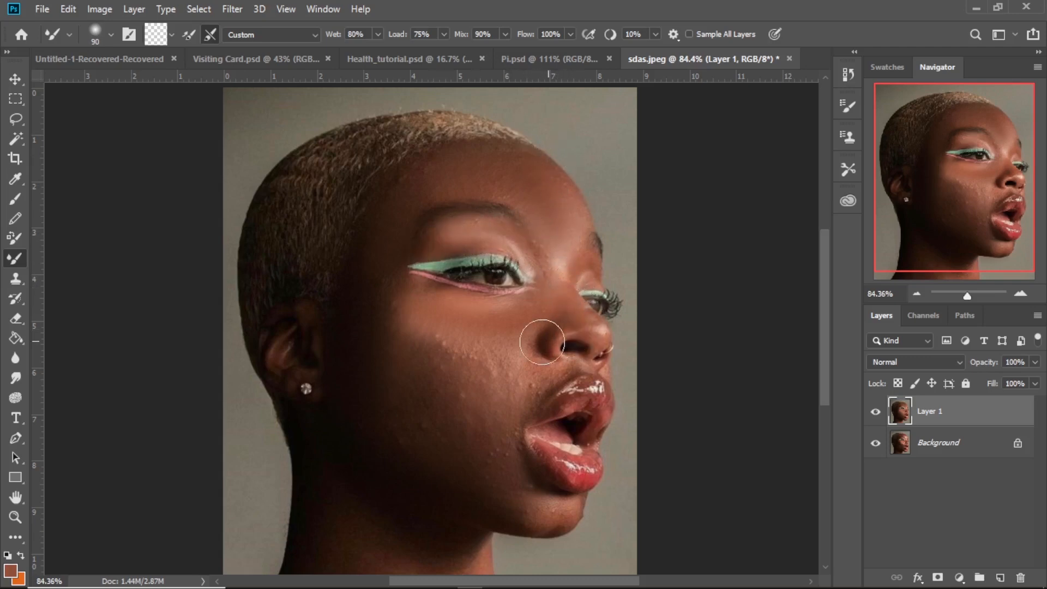
key(ctrl+z)
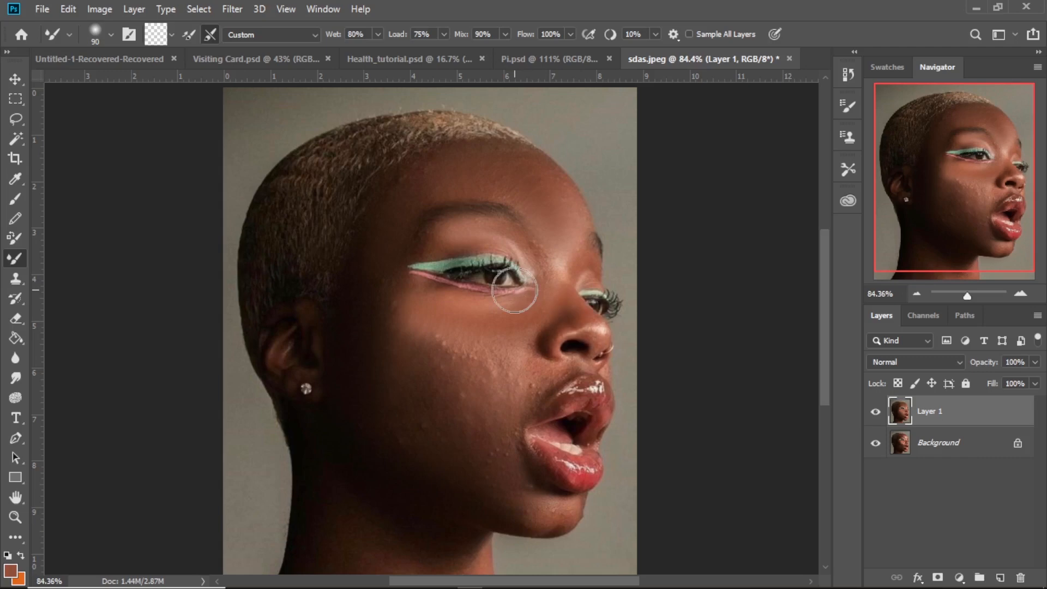
key(bracketleft)
key(bracketleft)
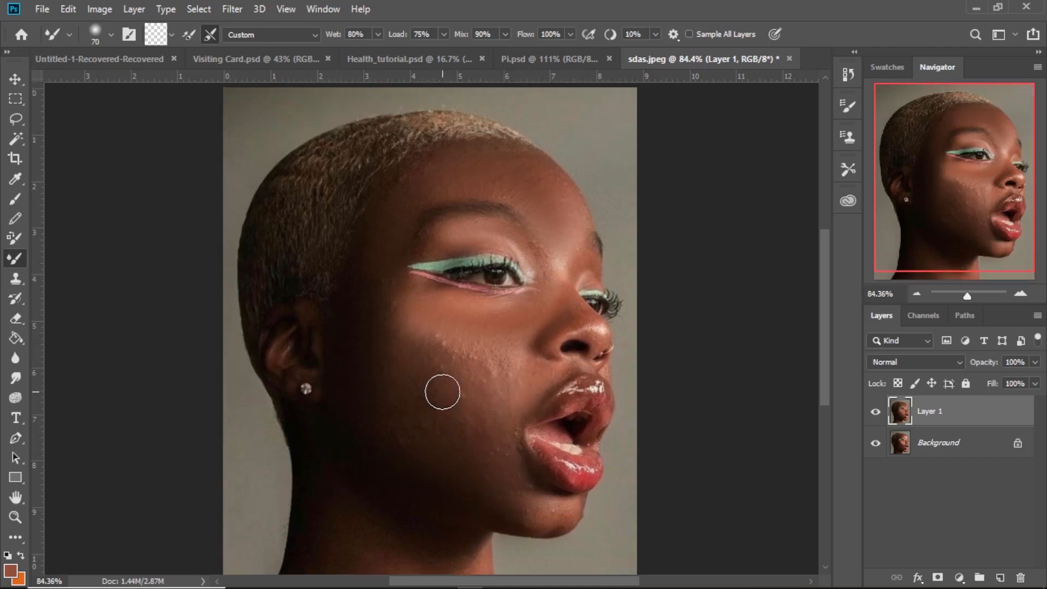
- Compare the face before and after smoothing by hiding and showing Layer 1
click(877, 412)
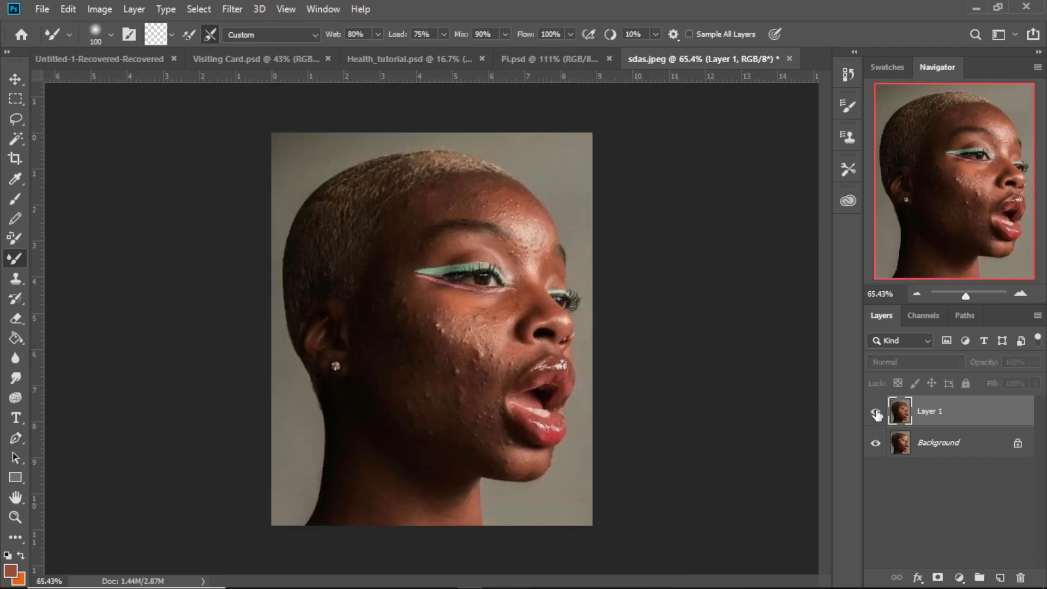
click(876, 413)
click(877, 413)
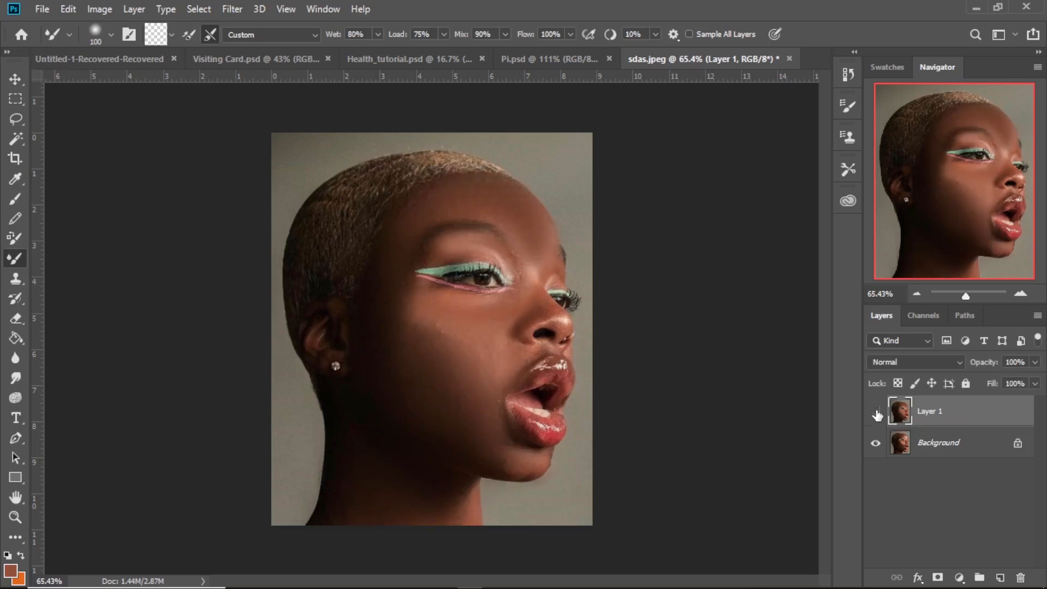
click(876, 413)
- Unlock the background layer and move it above Layer 1
click(1026, 451)
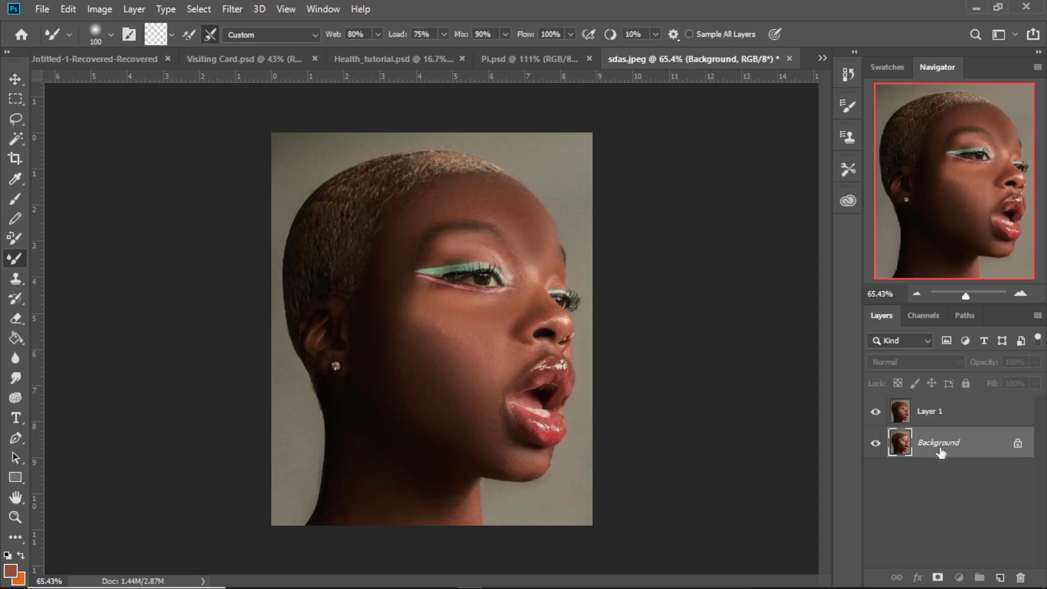
click(1019, 453)
drag(962, 451, 951, 413)
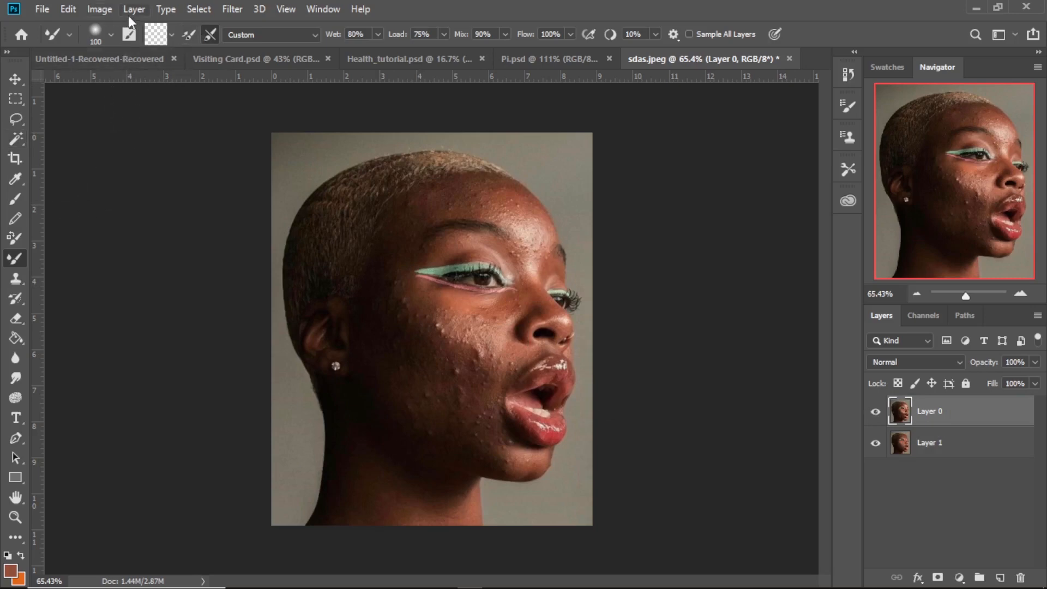
- Apply a Black & White adjustment to Layer 0 with Reds set to -19%
click(104, 9)
mouse_move(235, 49)
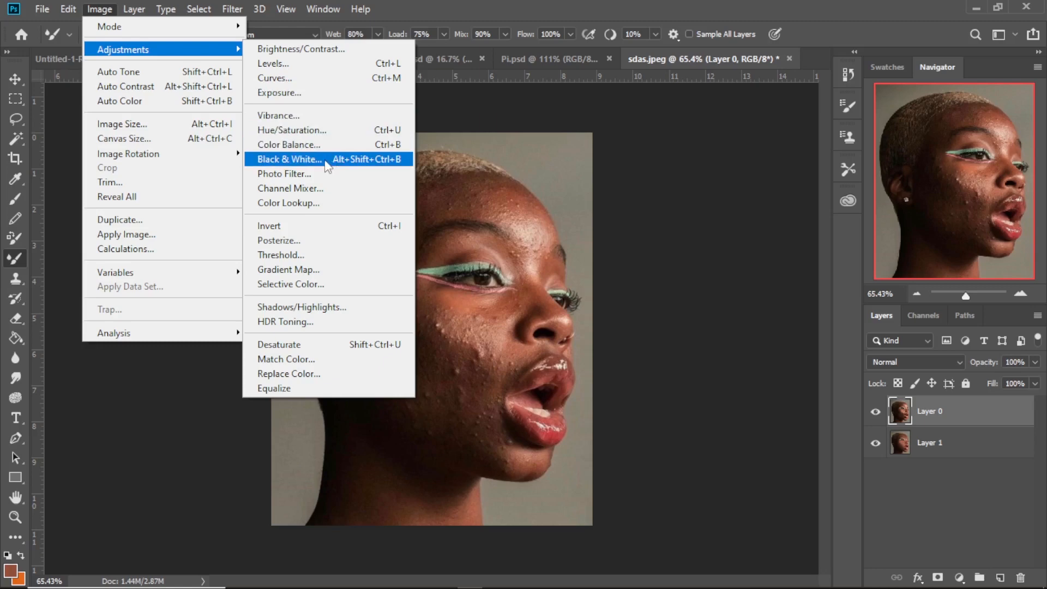
click(327, 159)
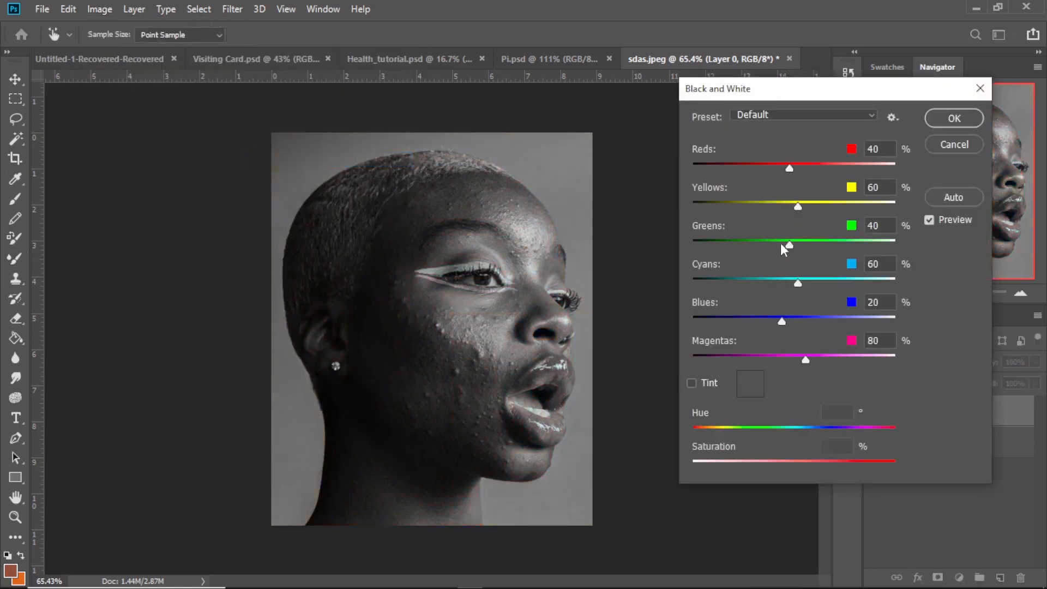
drag(790, 168, 766, 167)
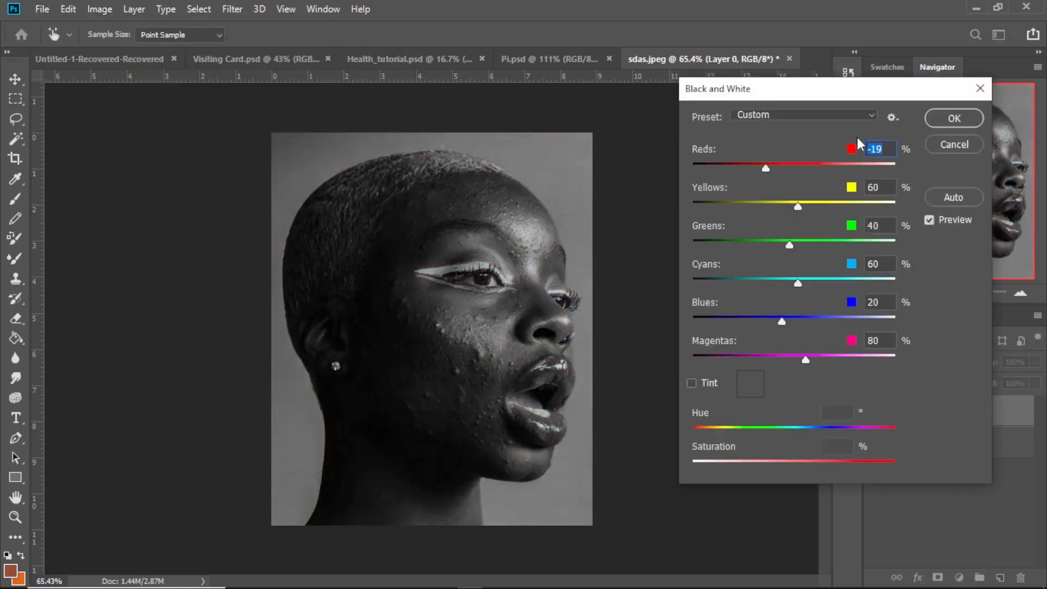
click(955, 118)
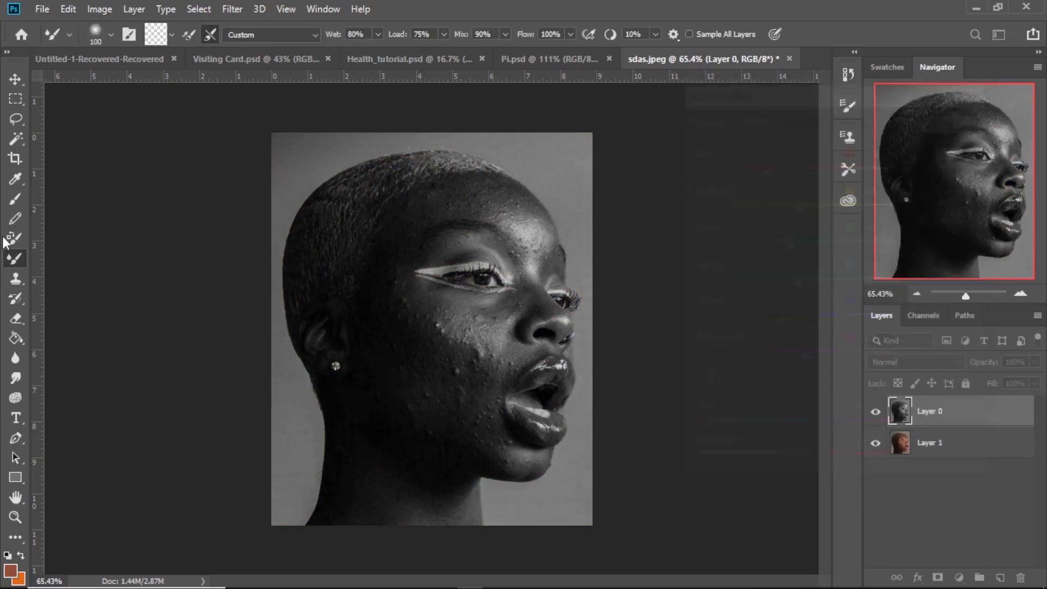
key(ctrl+z)
key(ctrl+shift+z)
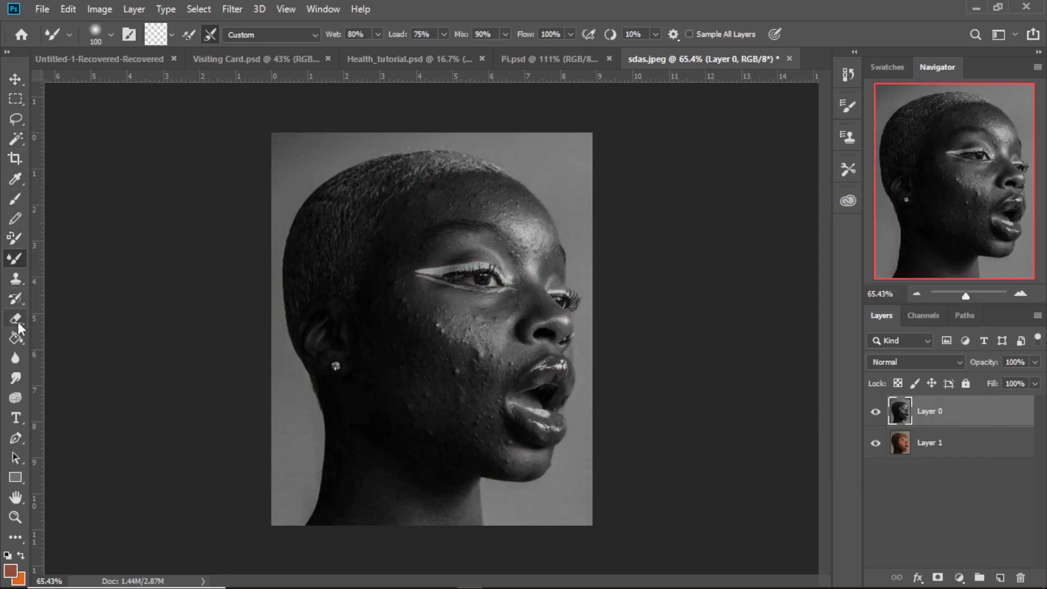
click(17, 298)
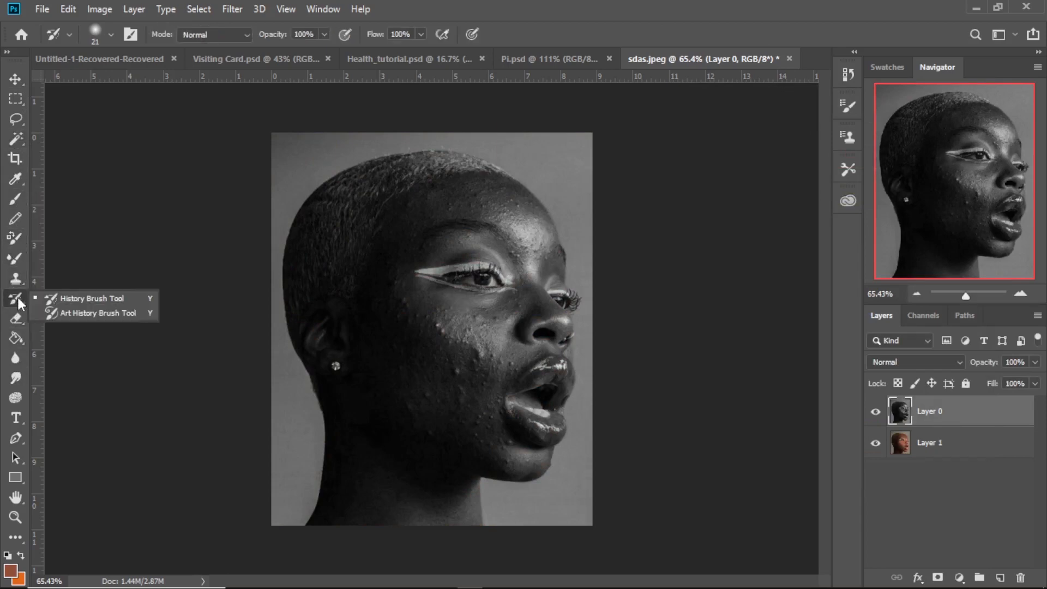
click(18, 278)
click(21, 255)
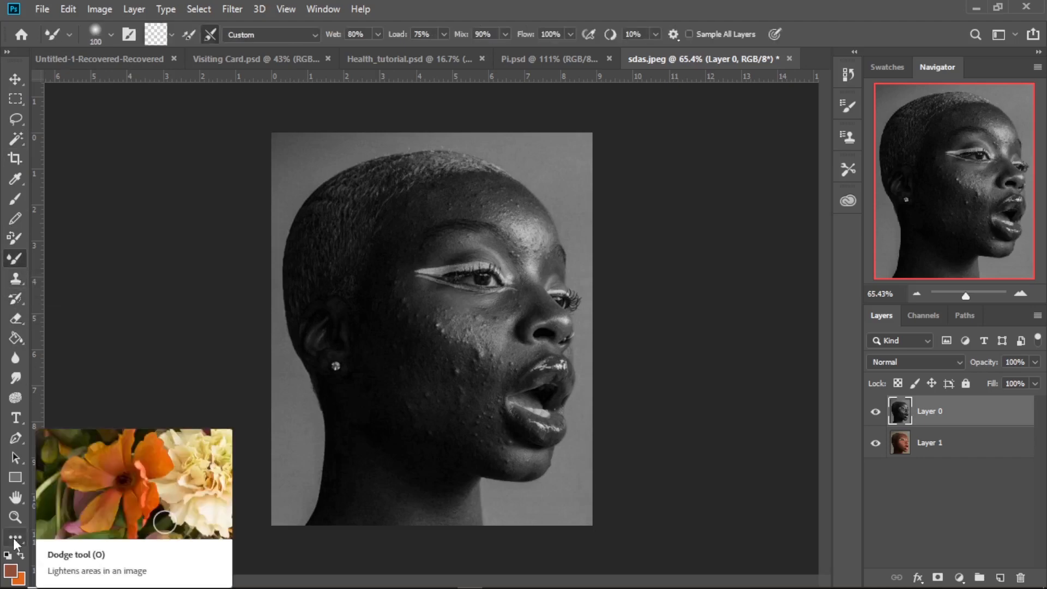
click(25, 180)
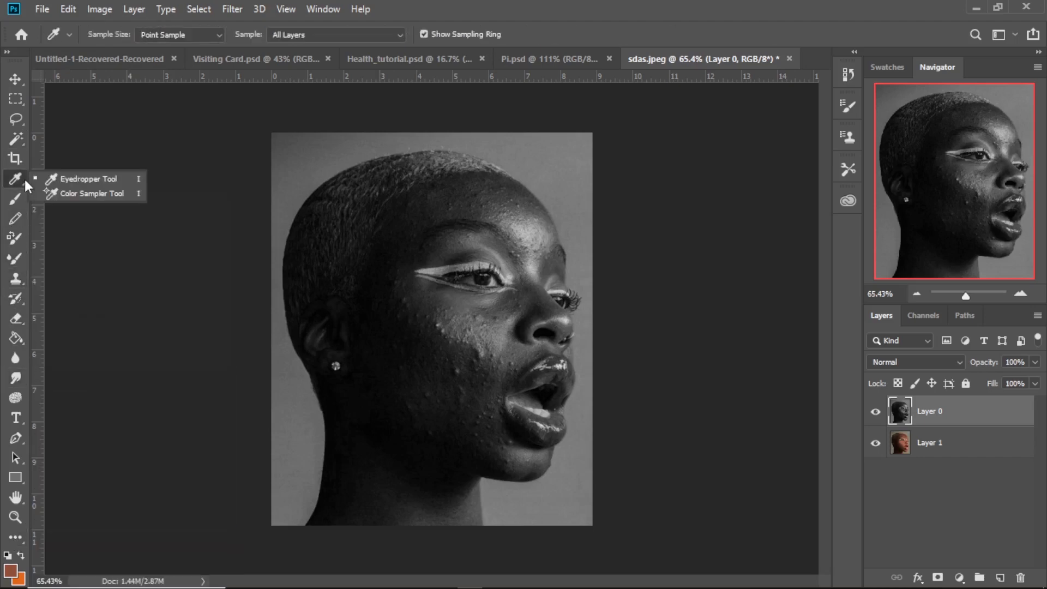
click(21, 136)
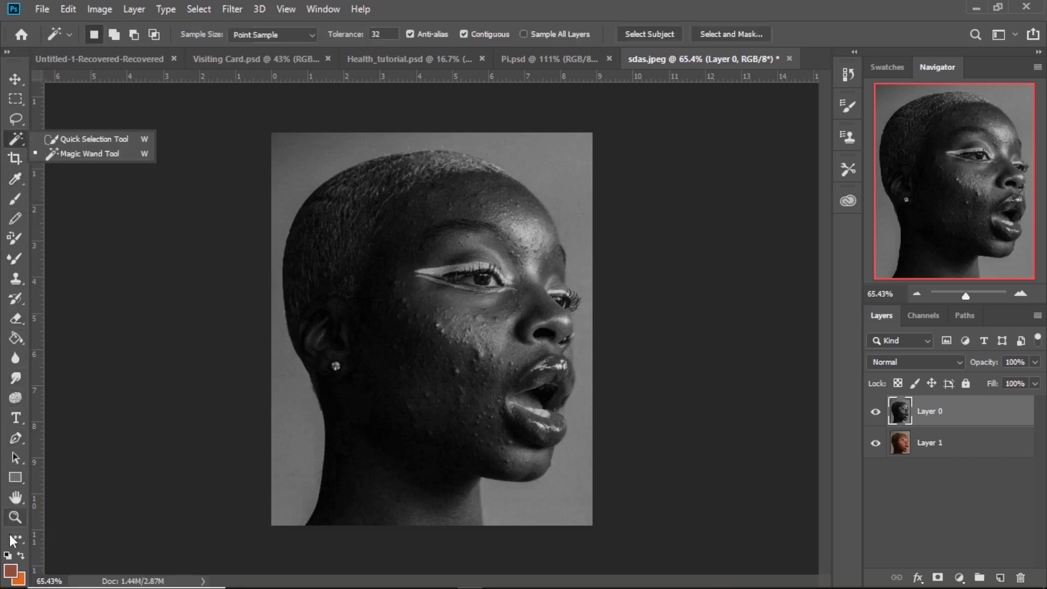
key(o)
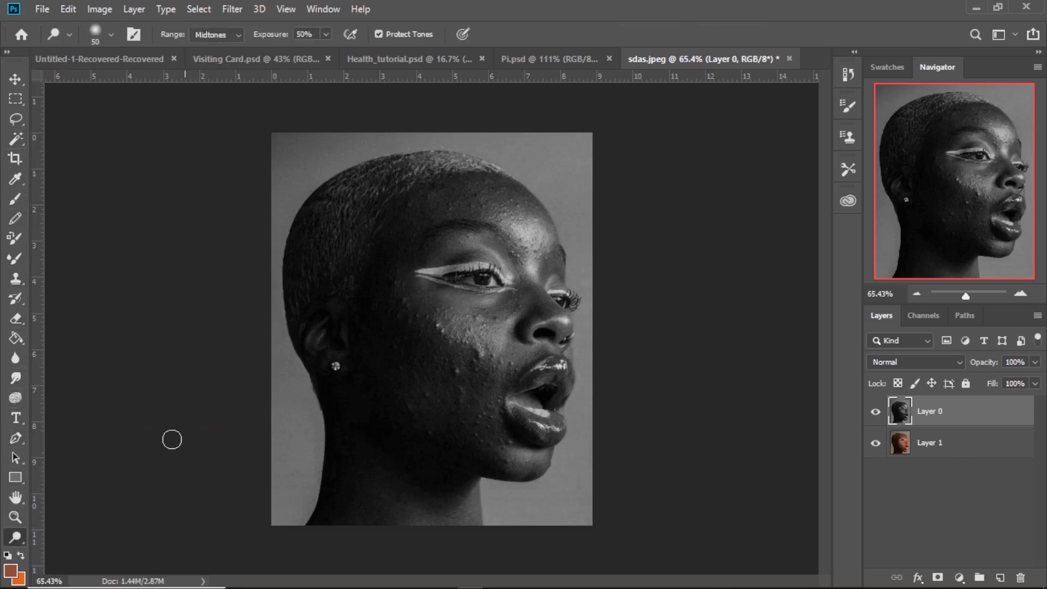
- Restore the default tool arrangement of the toolbar through its customization settings
click(21, 545)
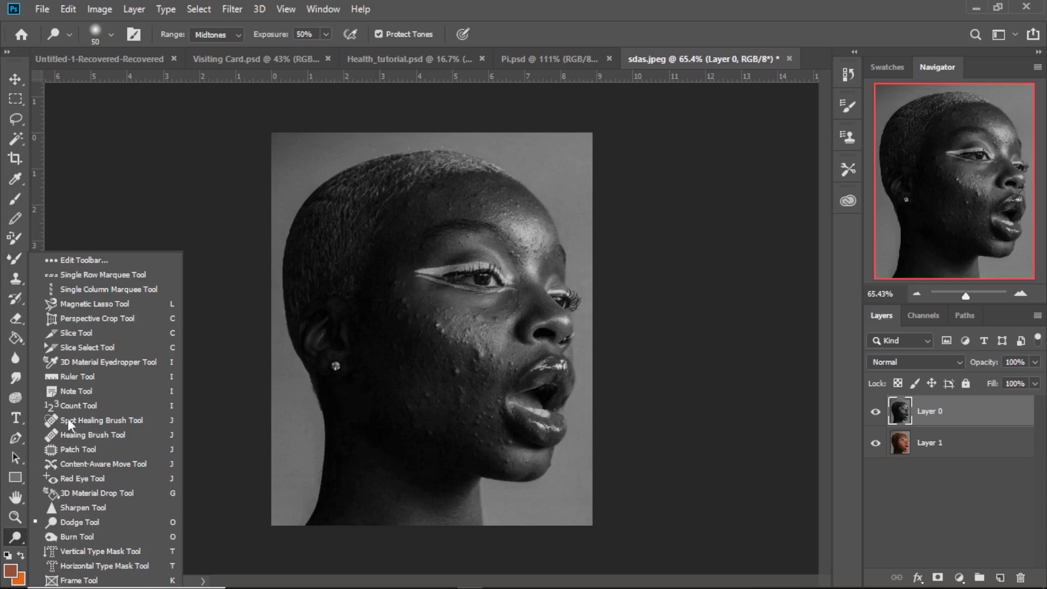
click(84, 259)
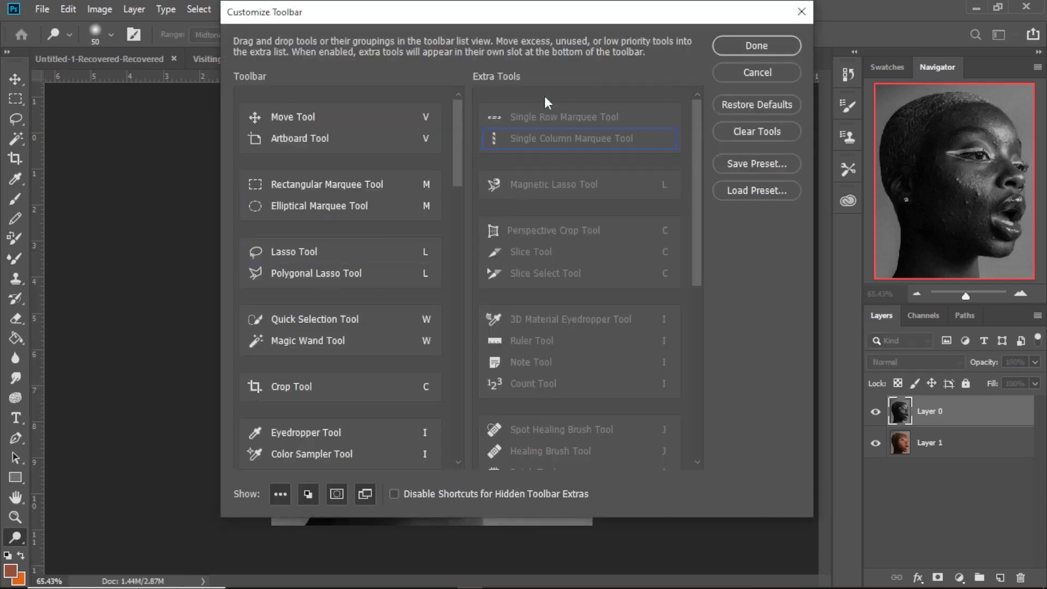
click(755, 105)
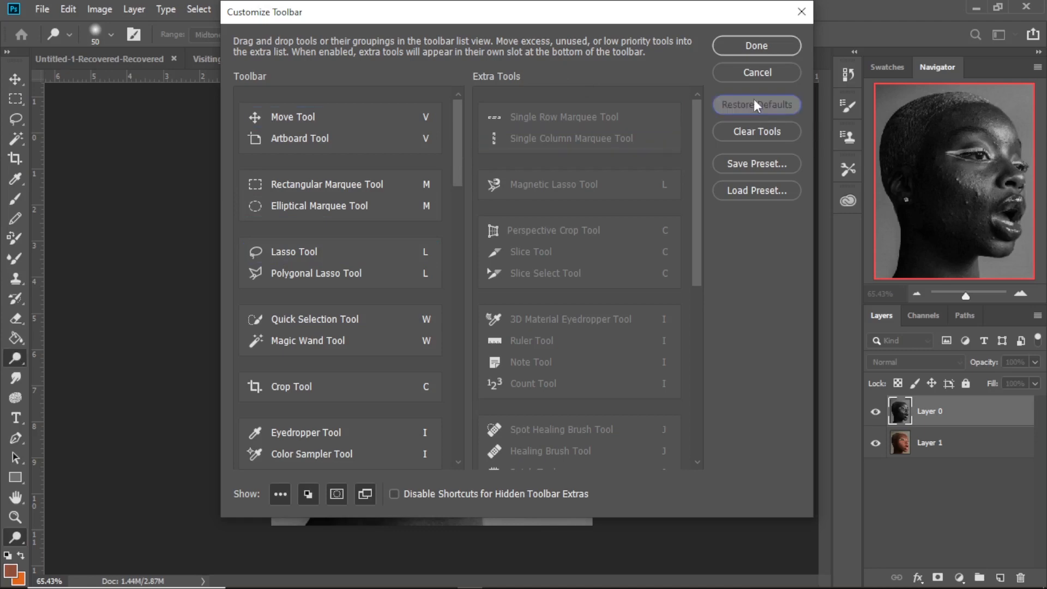
click(757, 46)
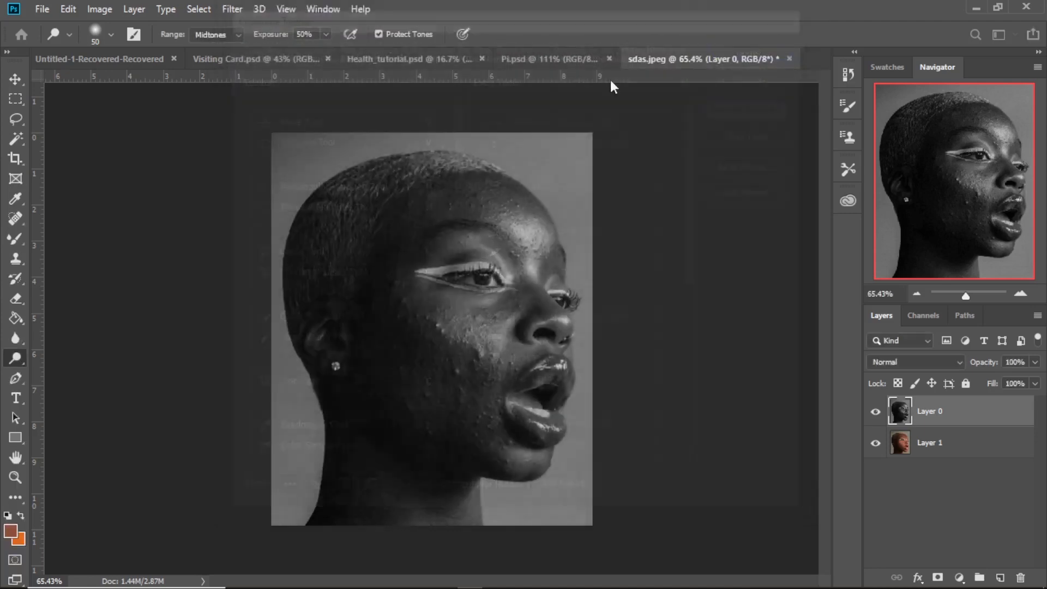
- Remove the blemishes on the forehead and between the eyebrows of Layer 0 with the Spot Healing Brush at size 20
click(16, 218)
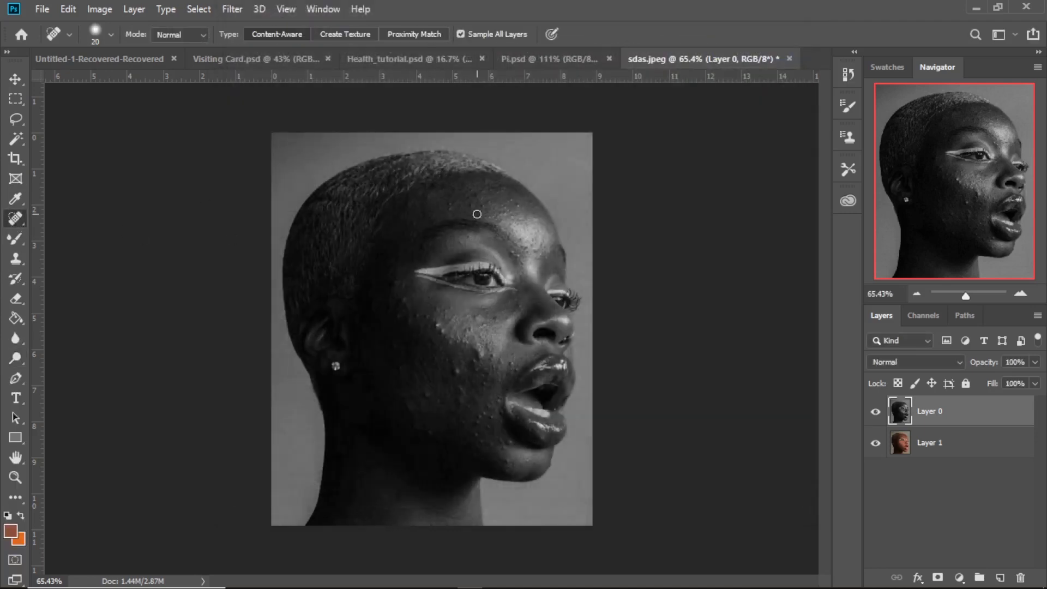
scroll(478, 214, up, 5)
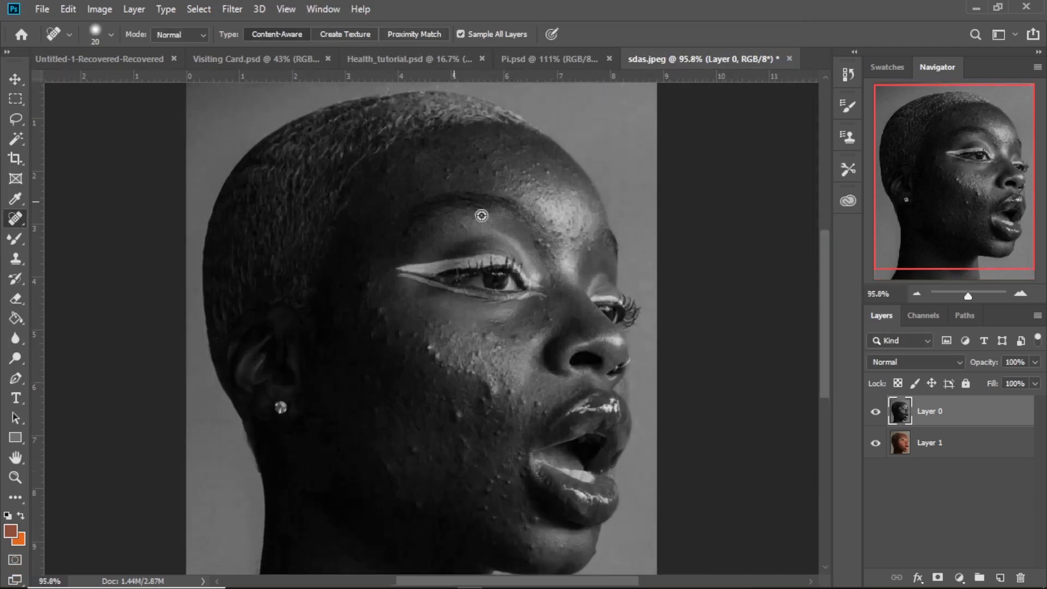
scroll(509, 226, up, 2)
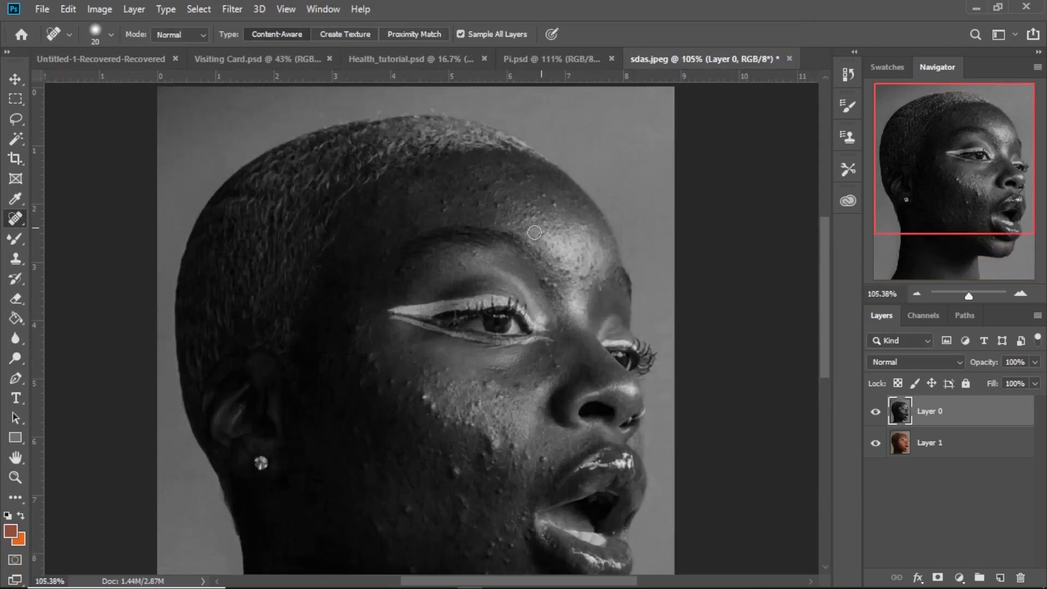
scroll(540, 206, up, 1)
scroll(541, 205, down, 1)
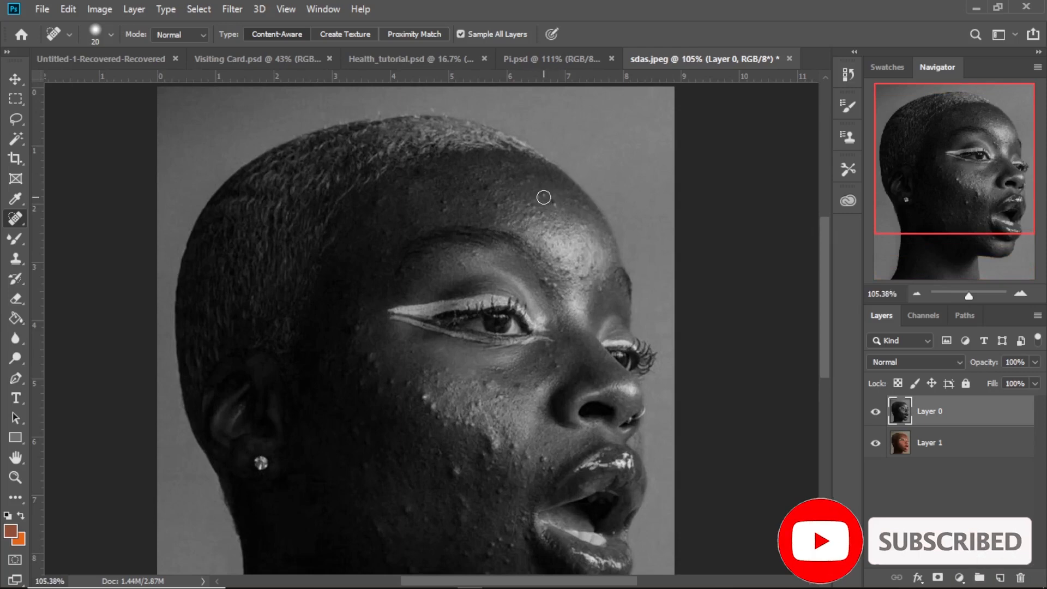
click(544, 197)
click(558, 206)
click(512, 162)
click(494, 182)
click(530, 180)
click(488, 185)
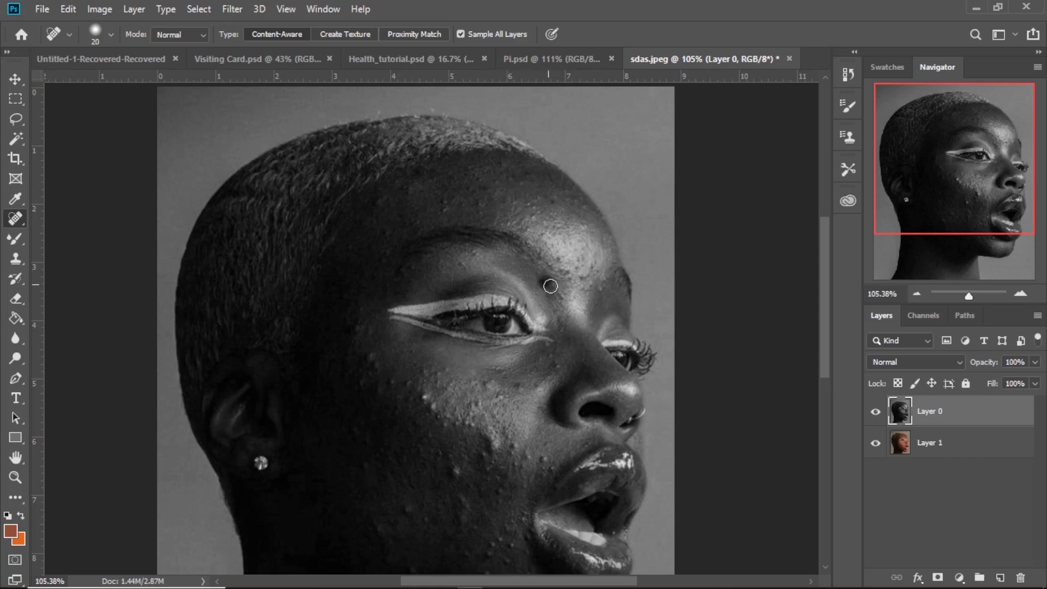
click(582, 262)
- Heal the blemishes under the near eye and beside the nose on Layer 0 with the Spot Healing Brush
scroll(377, 199, down, 3)
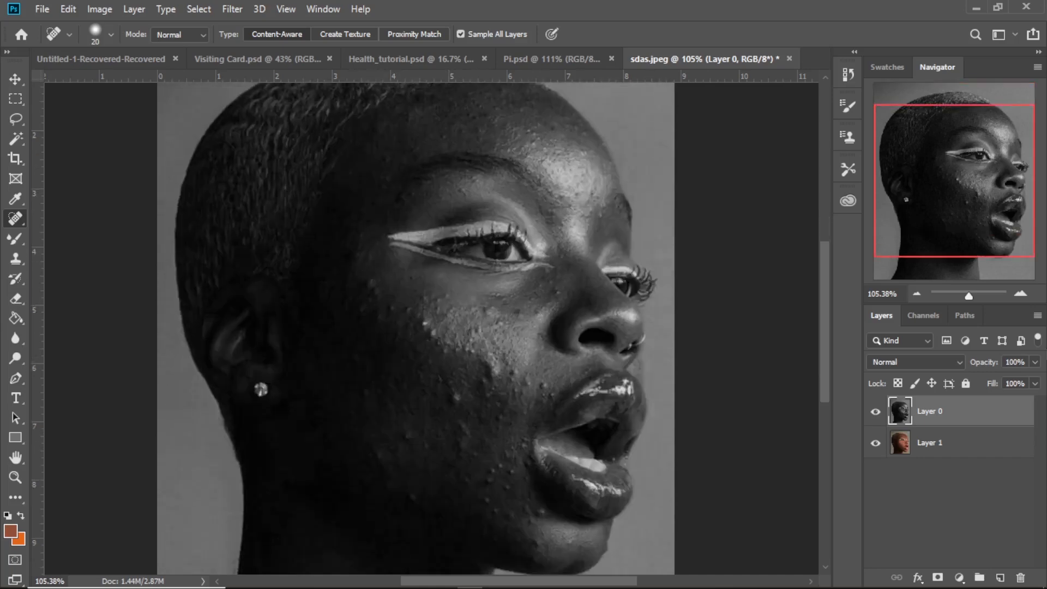
drag(969, 302, 973, 295)
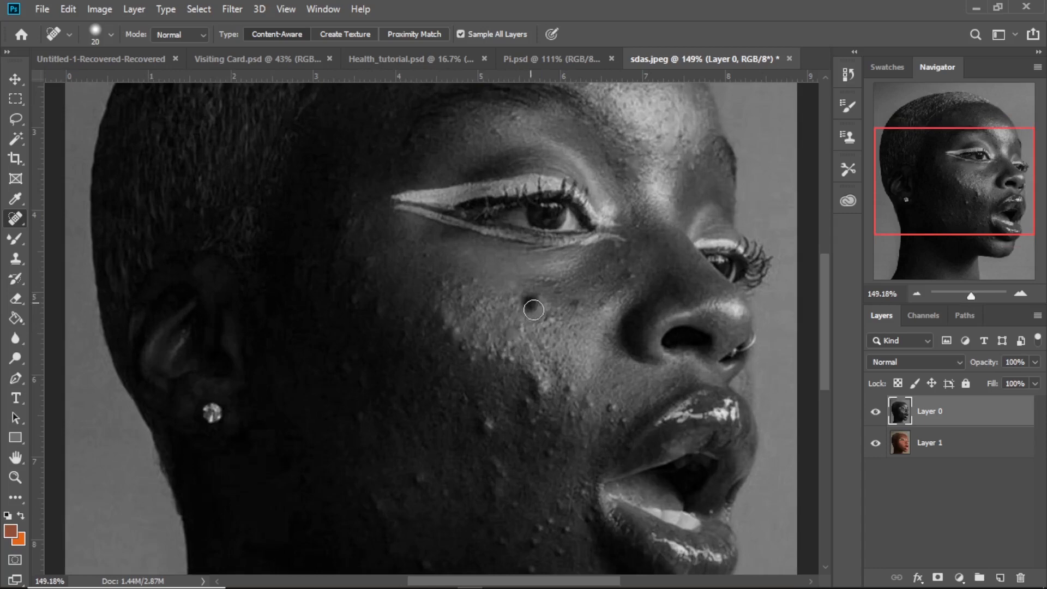
click(586, 304)
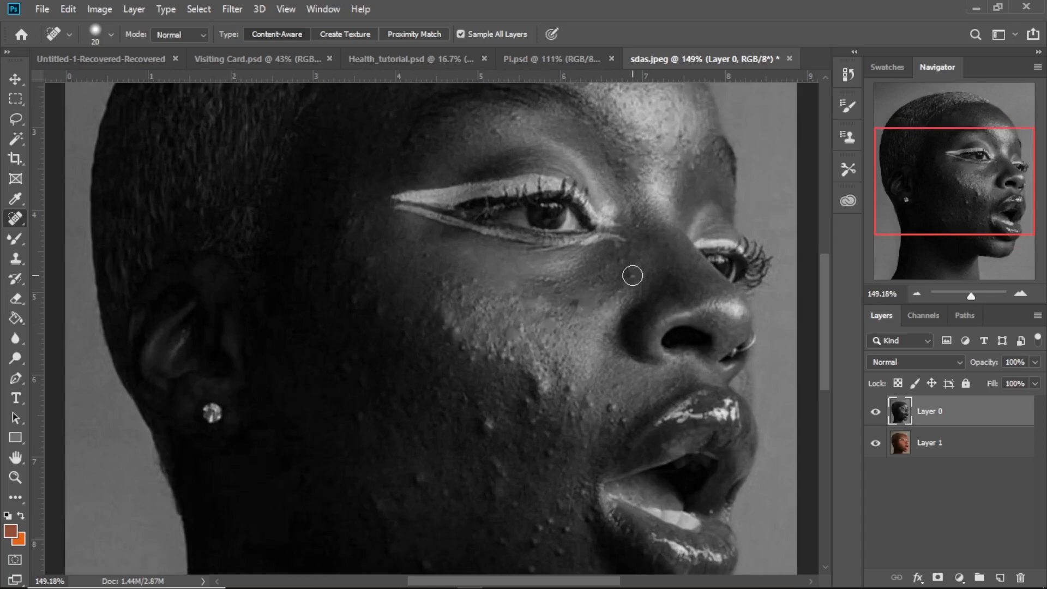
click(633, 275)
click(622, 264)
- Remove the spots on the lower inner cheek and above the corner of the mouth on Layer 0
click(544, 386)
click(574, 385)
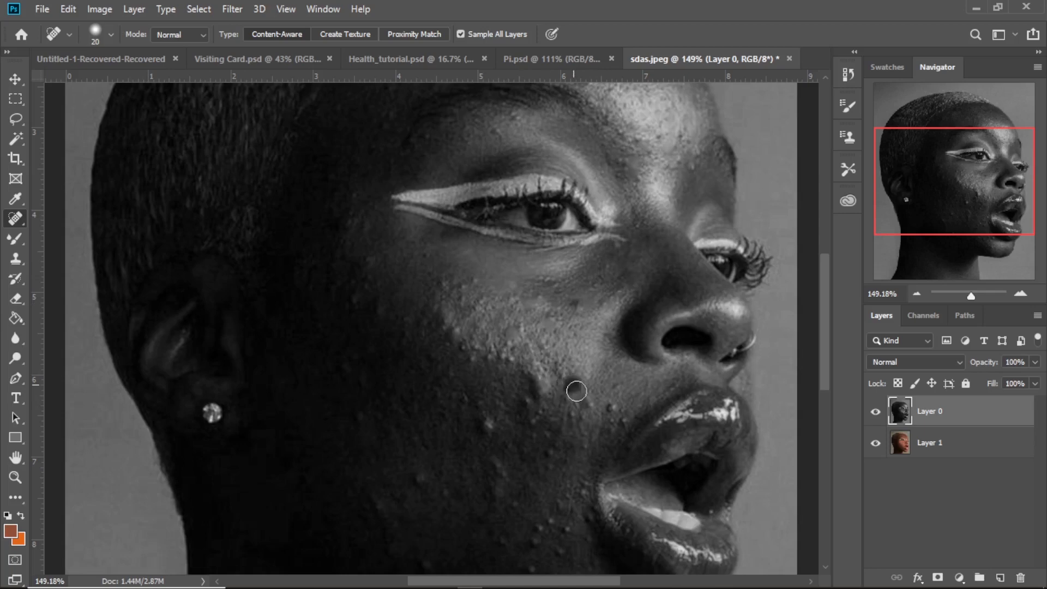
click(595, 405)
click(622, 409)
click(626, 425)
click(616, 402)
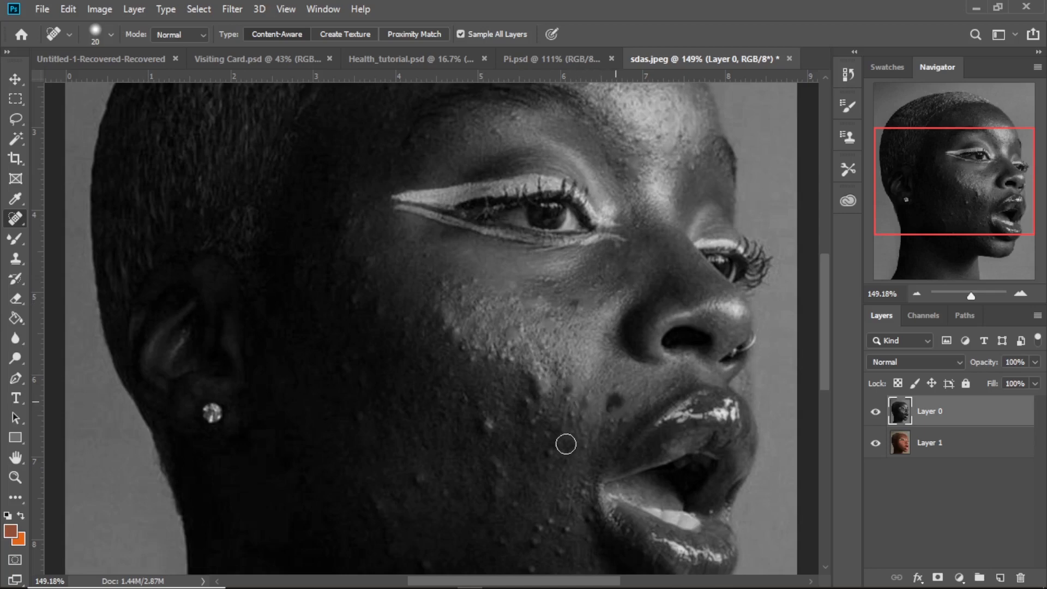
click(549, 452)
click(547, 437)
click(575, 411)
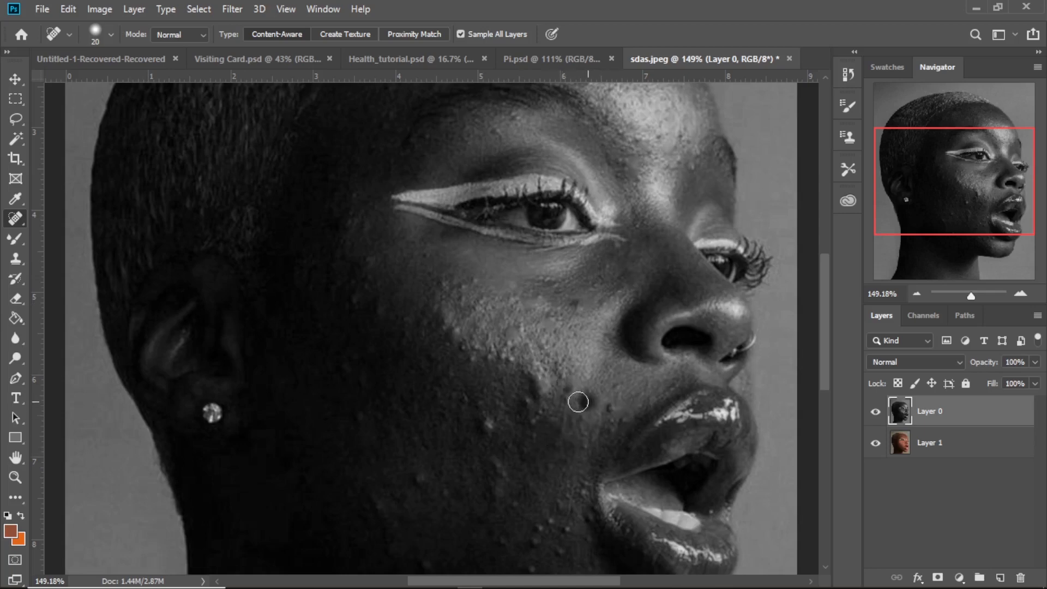
- Heal the bumps along the lower and outer edge of the cheek highlight on Layer 0
click(571, 399)
click(536, 381)
click(509, 359)
click(490, 357)
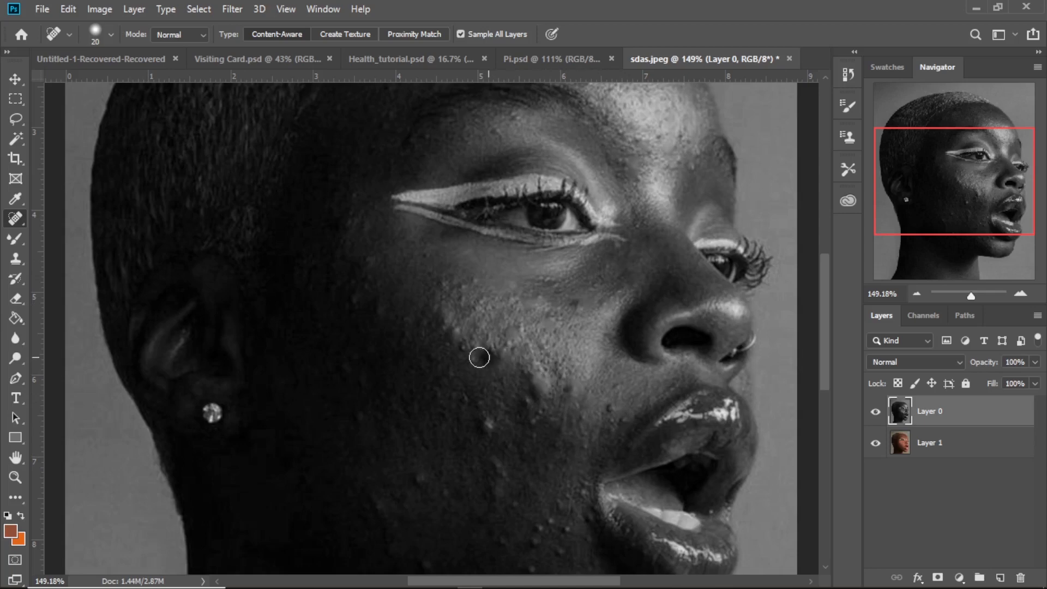
click(474, 356)
click(460, 344)
click(455, 331)
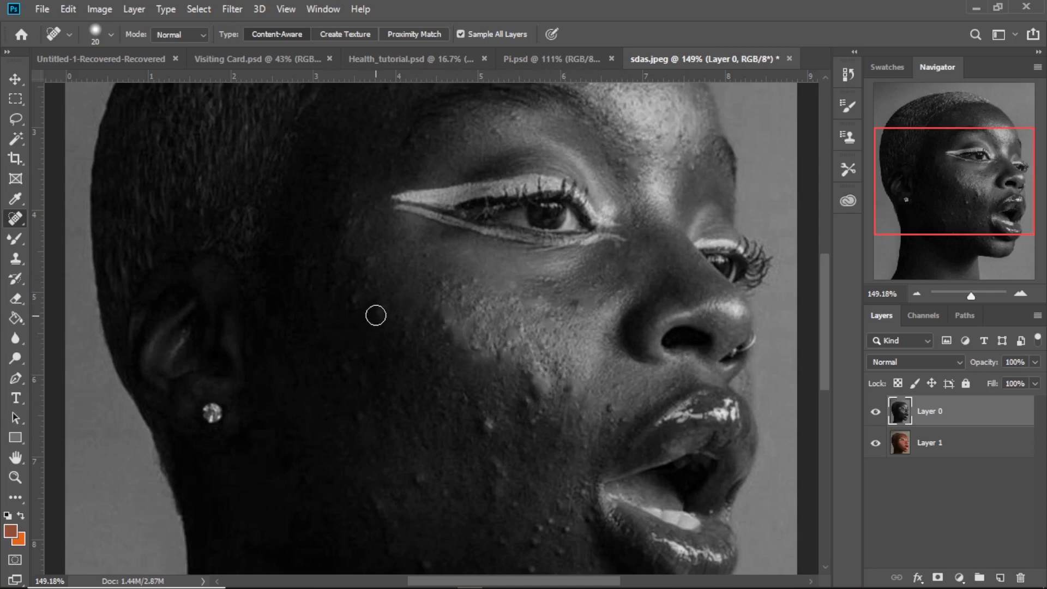
- Clear the remaining blemishes on the lower cheek, above the upper lip and around the jaw and chin of Layer 0
scroll(348, 221, down, 3)
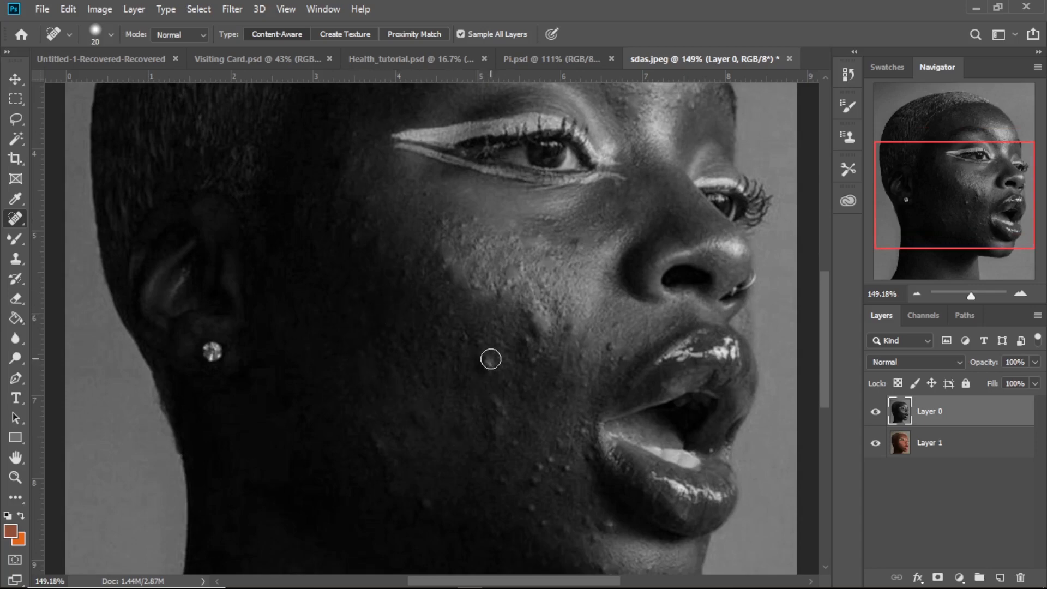
click(490, 367)
click(611, 346)
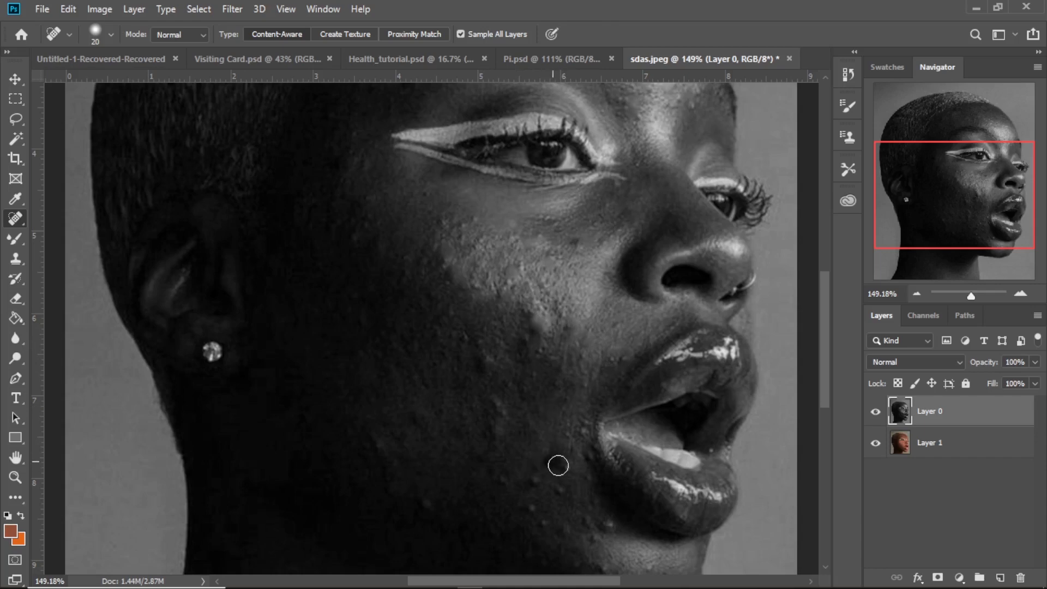
scroll(565, 442, down, 2)
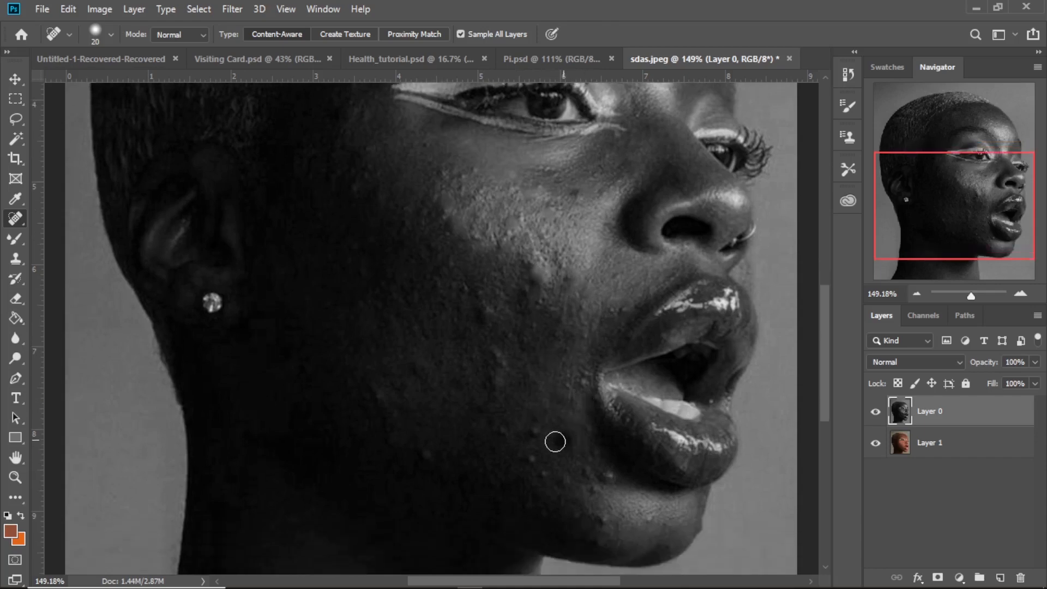
click(539, 432)
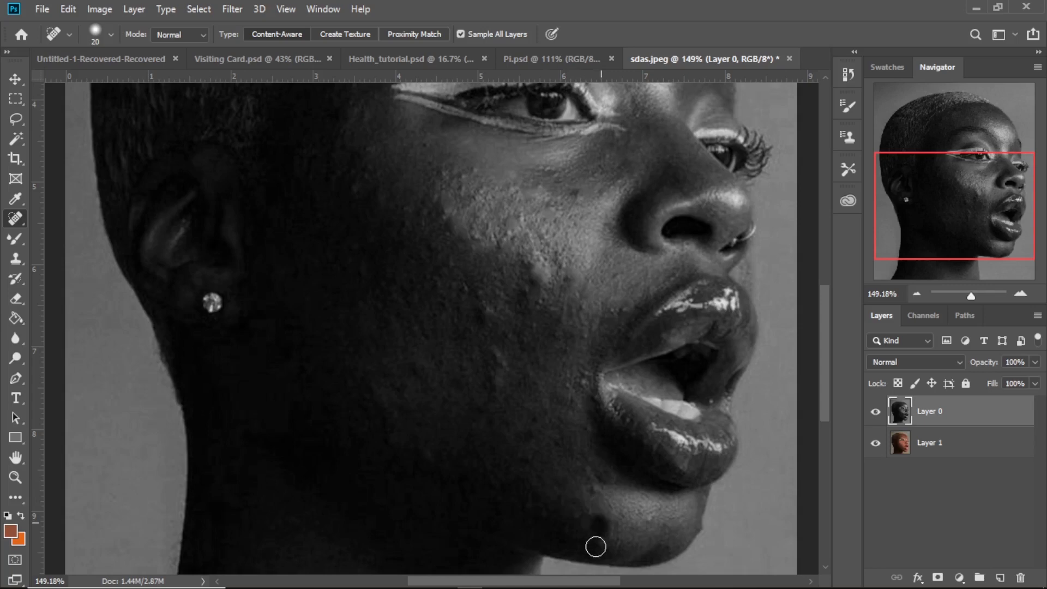
click(541, 517)
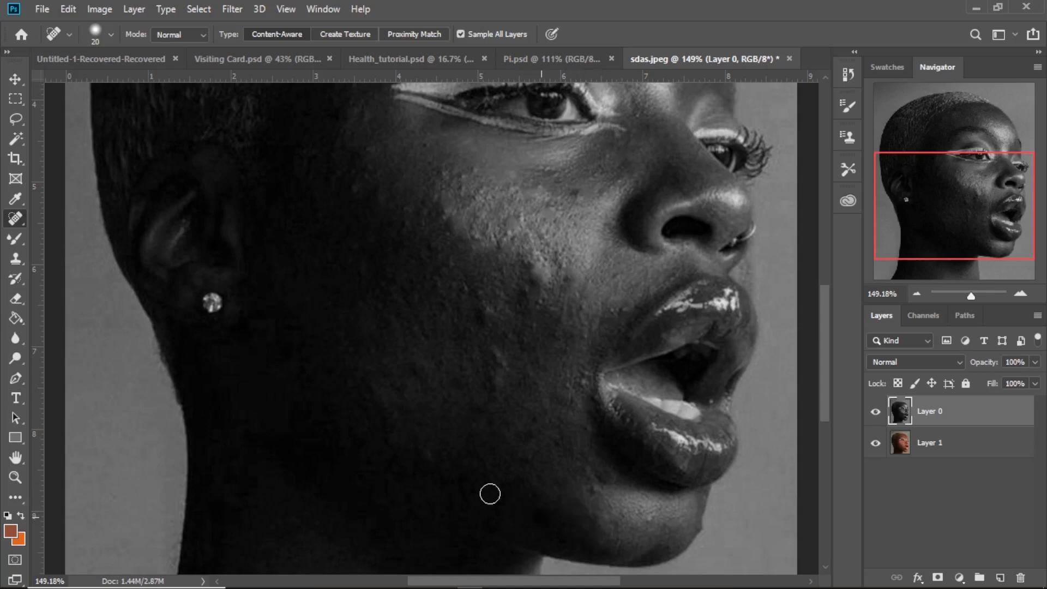
- Touch up the leftover spots on the upper cheek and just below the near eye of Layer 0
scroll(494, 367, down, 3)
scroll(486, 283, up, 7)
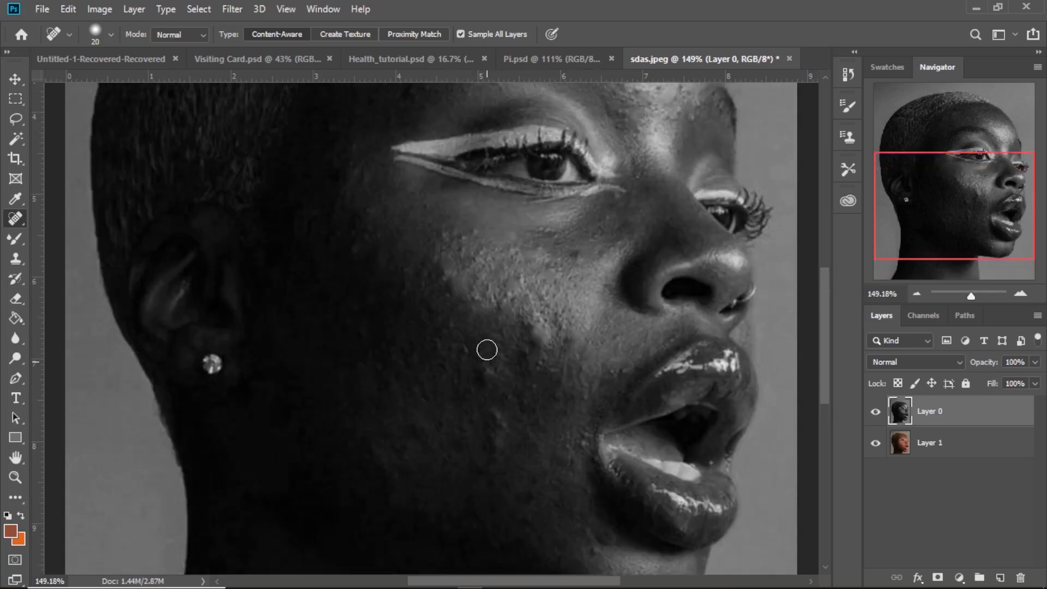
click(462, 258)
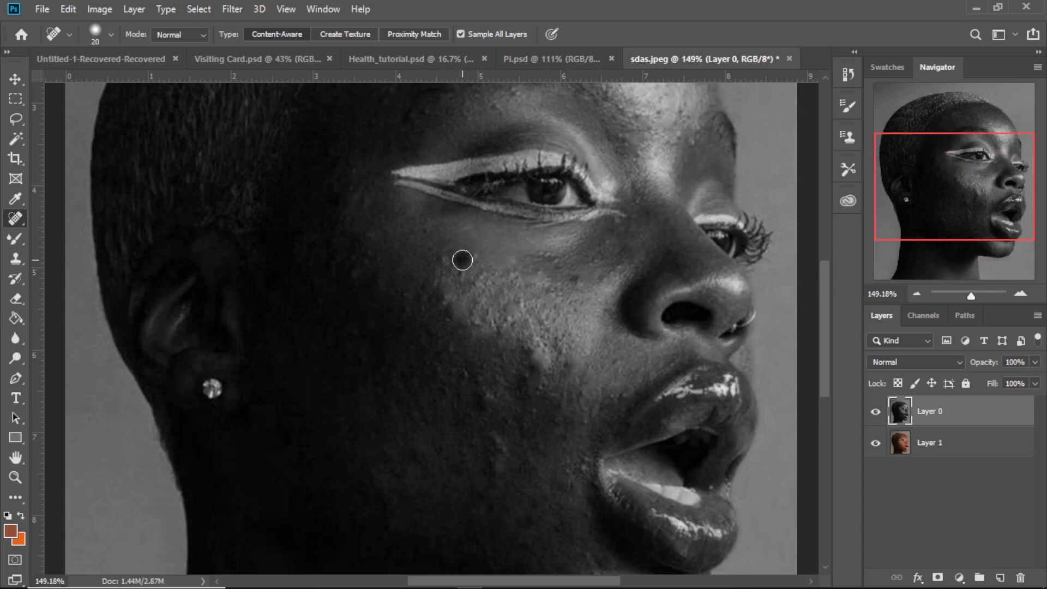
click(557, 256)
- Heal the dark spots across the forehead of Layer 0 with the Spot Healing Brush
scroll(330, 335, up, 3)
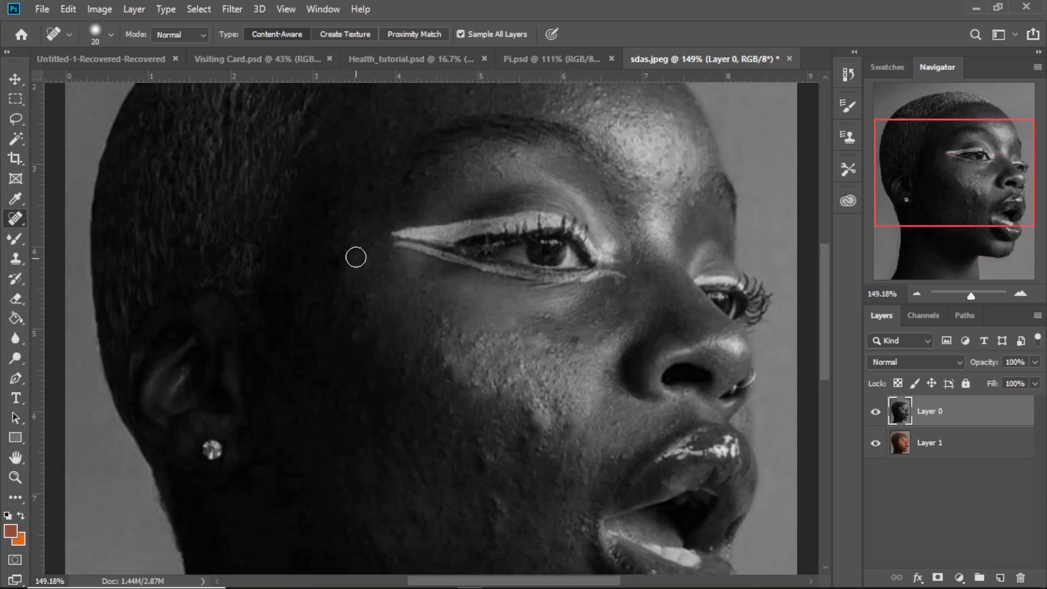
scroll(355, 257, up, 3)
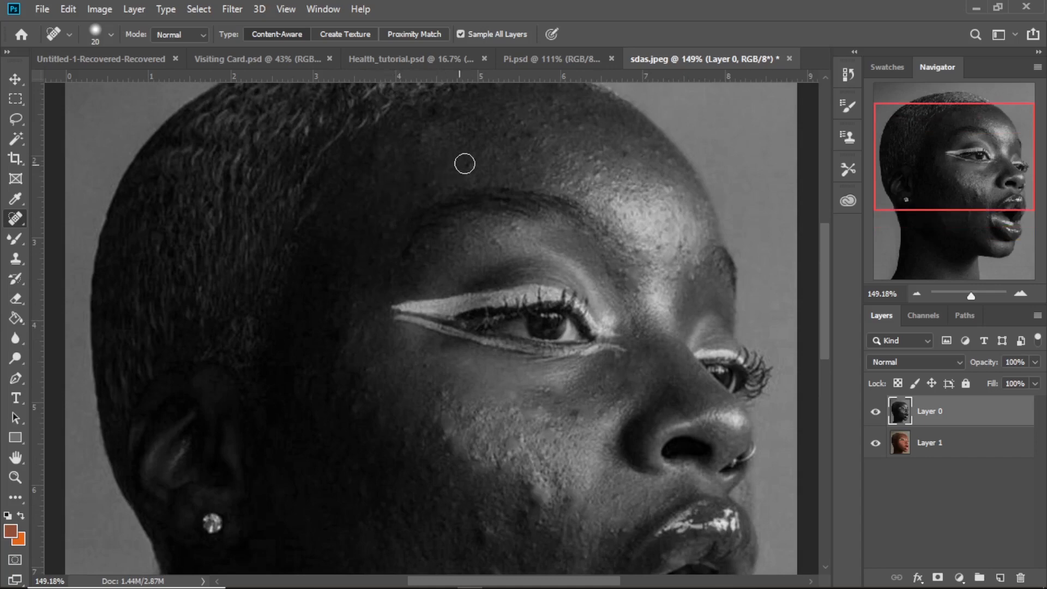
scroll(642, 186, up, 3)
click(657, 215)
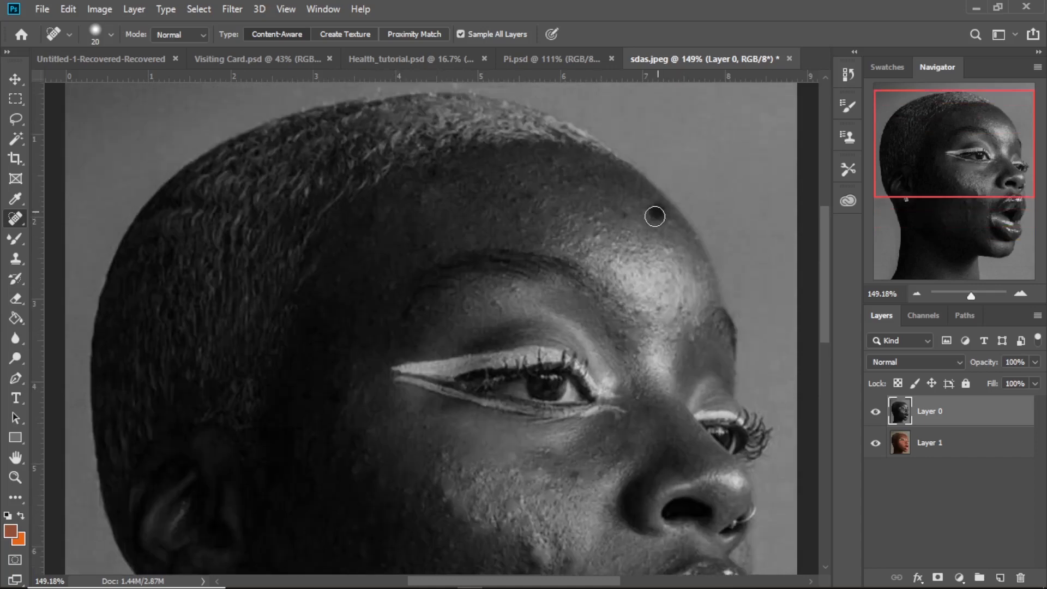
click(603, 233)
click(586, 214)
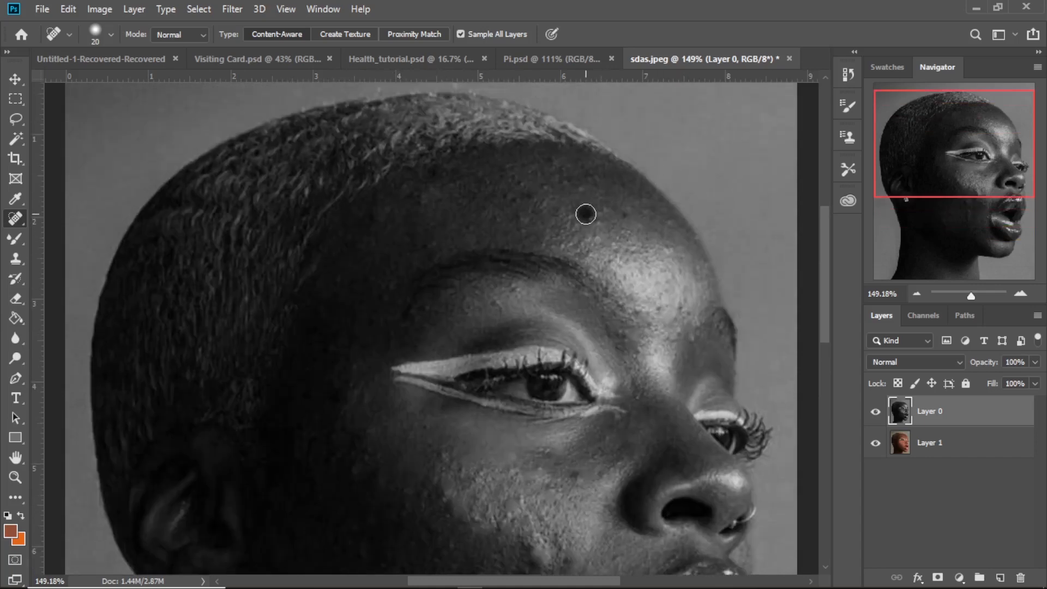
click(547, 182)
- Apply a High Pass filter to Layer 0 with a radius of about 2.3 pixels
scroll(547, 182, down, 2)
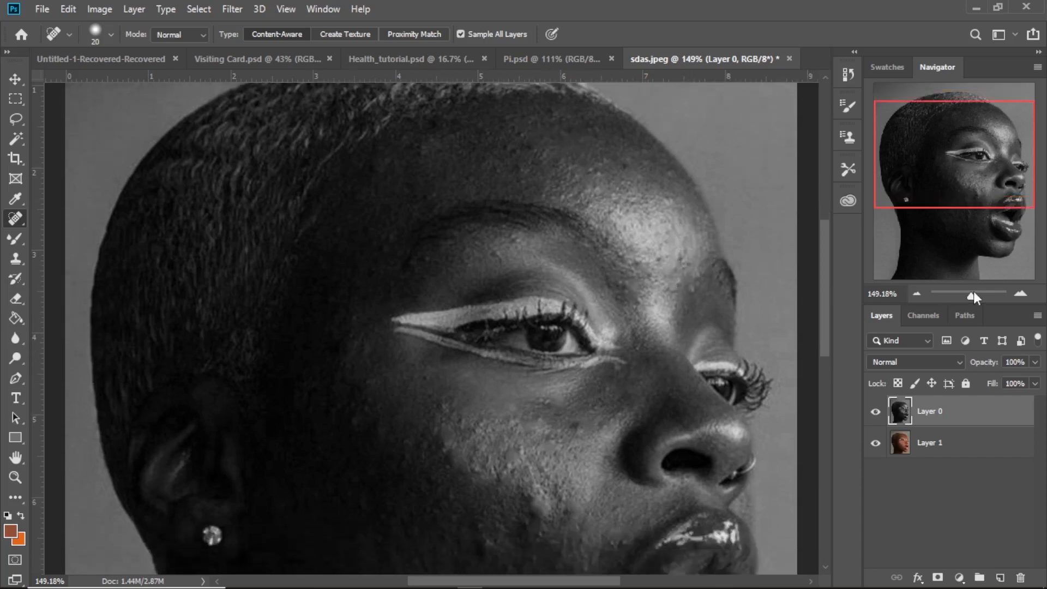
mouse_move(973, 293)
mouse_down()
mouse_move(952, 295)
mouse_move(969, 298)
mouse_up()
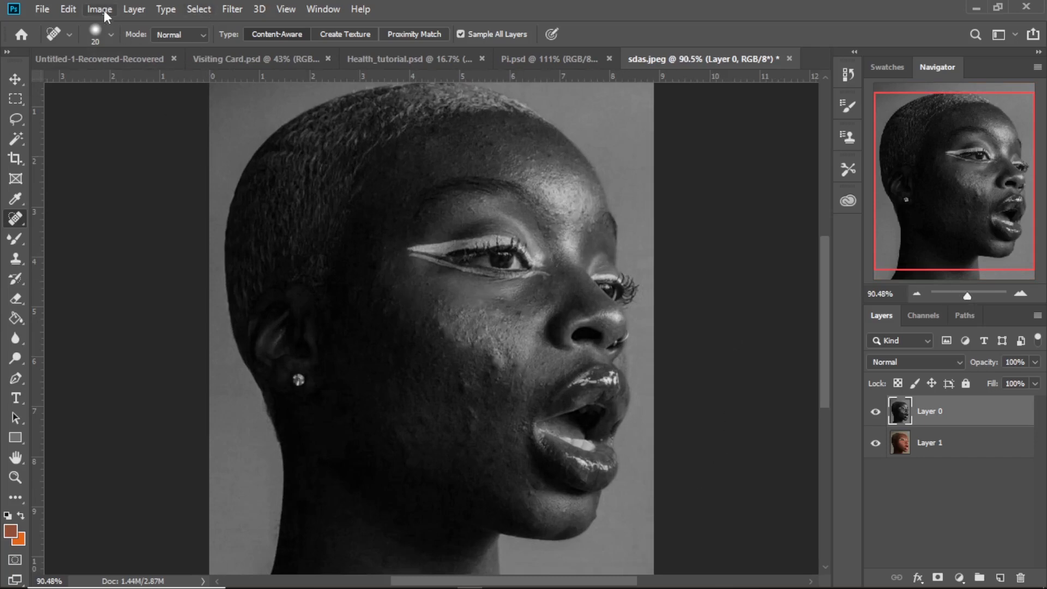
click(230, 10)
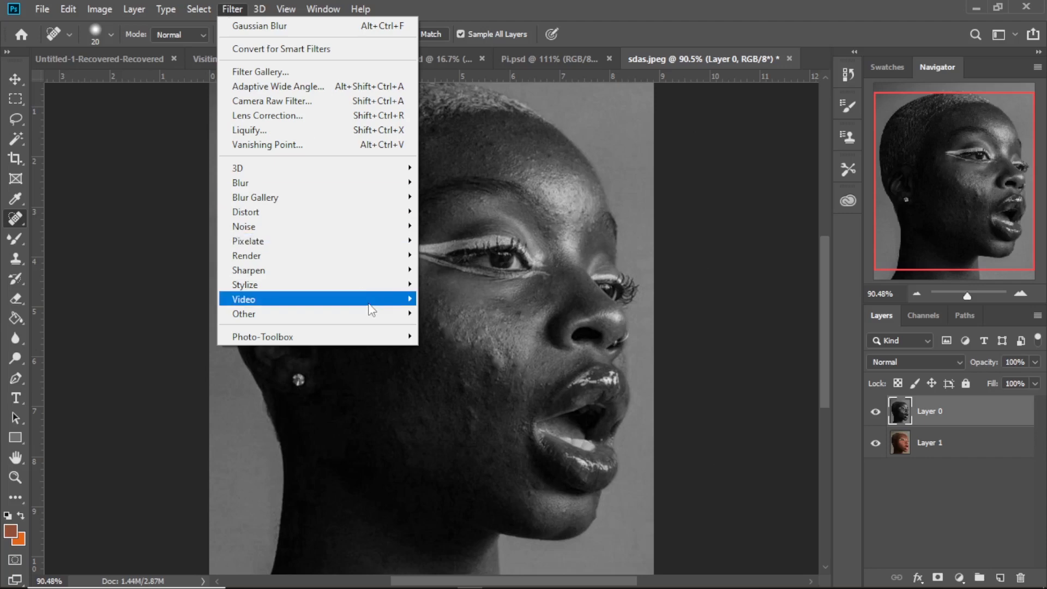
mouse_move(377, 315)
click(453, 327)
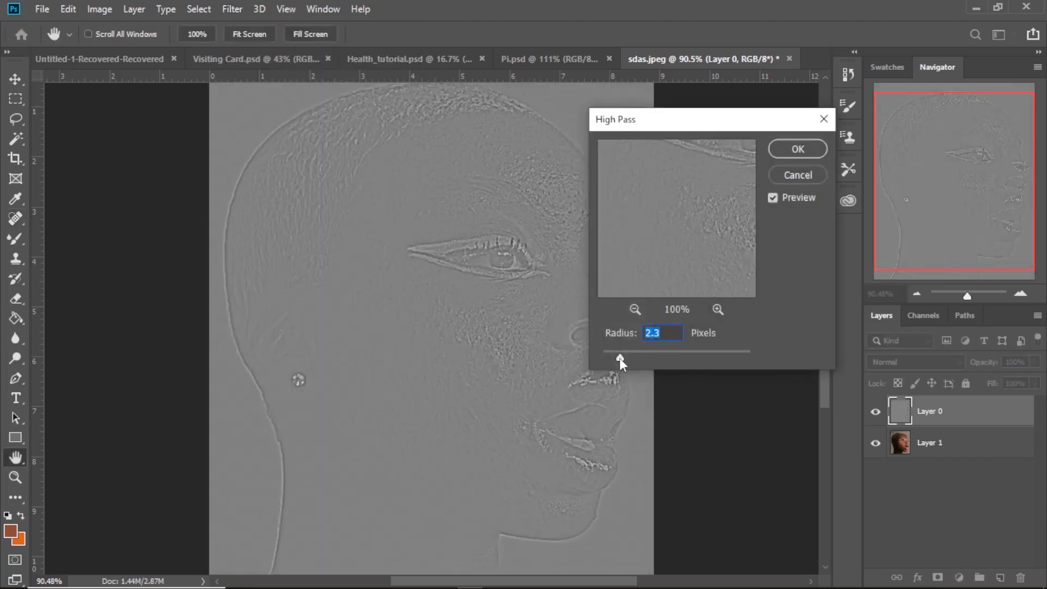
drag(620, 359, 619, 358)
click(797, 150)
key(j)
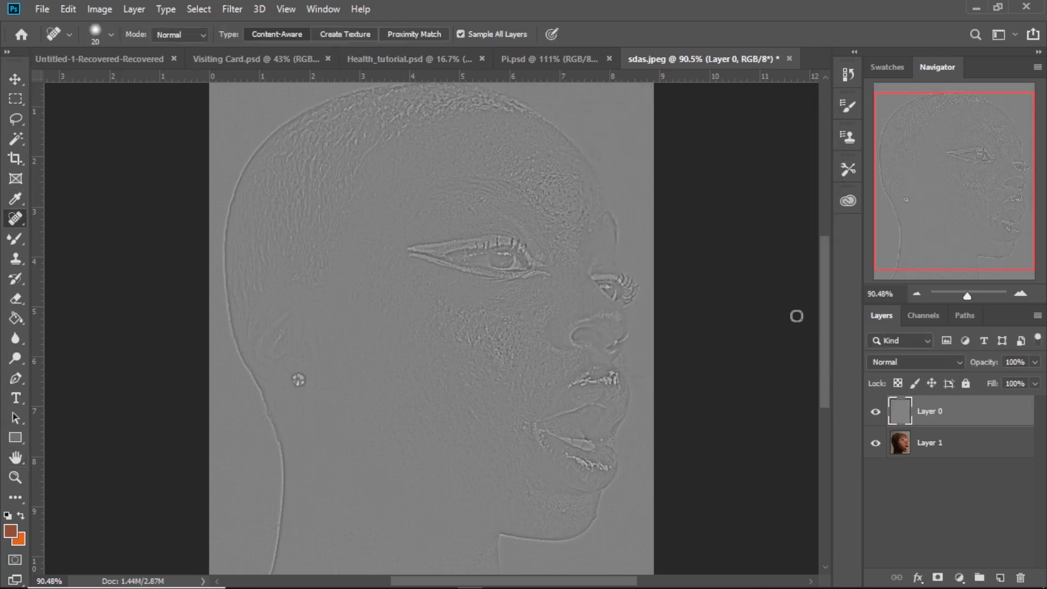
- Set Layer 0's blend mode to Linear Light and check the skin texture over the whole portrait
click(935, 359)
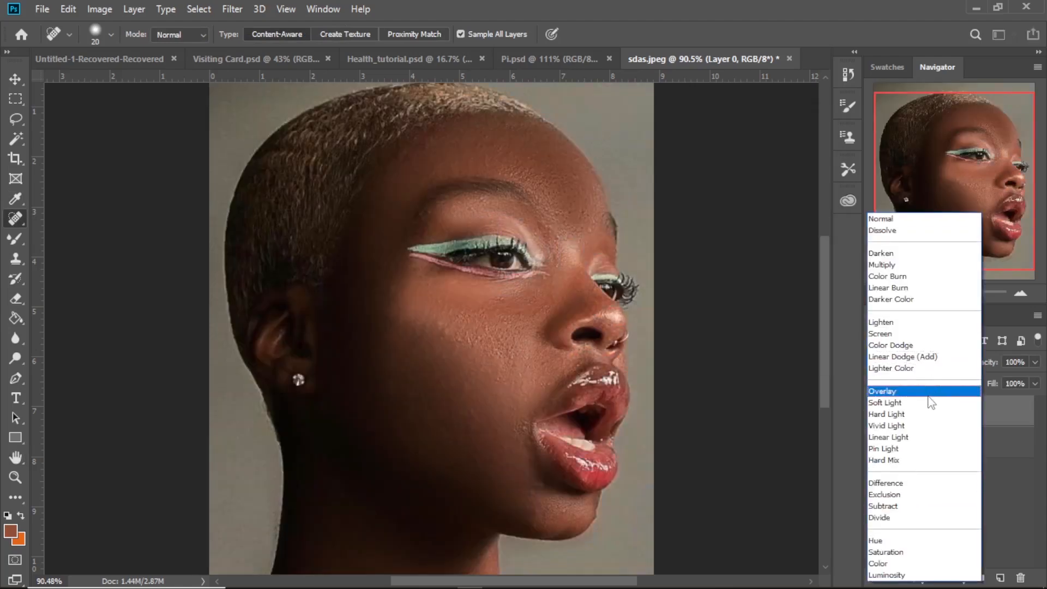
click(910, 437)
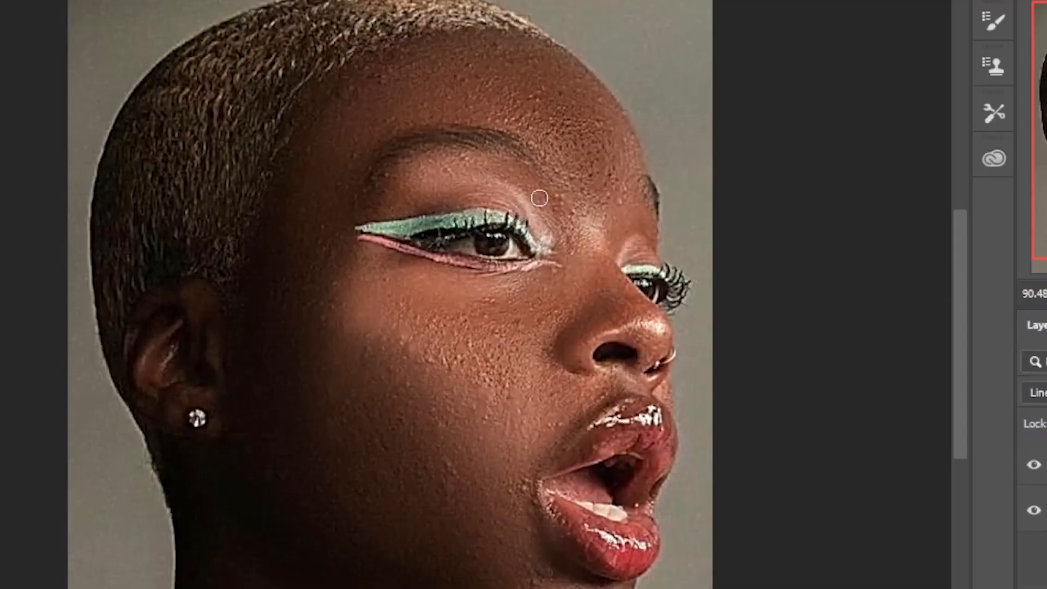
scroll(476, 253, down, 4)
scroll(472, 284, up, 6)
scroll(473, 284, down, 4)
scroll(473, 285, up, 3)
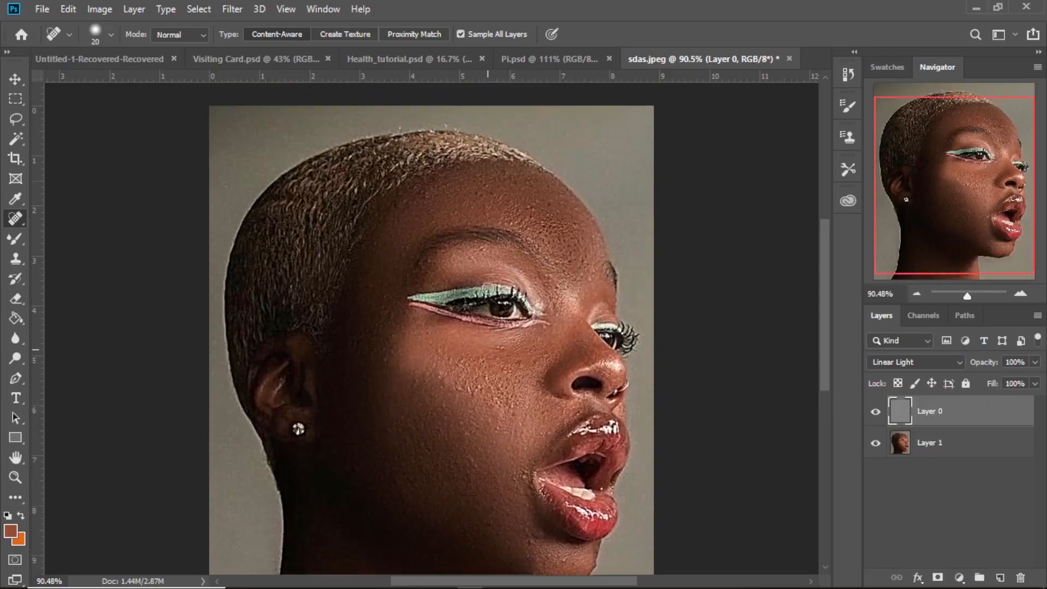
scroll(487, 287, down, 4)
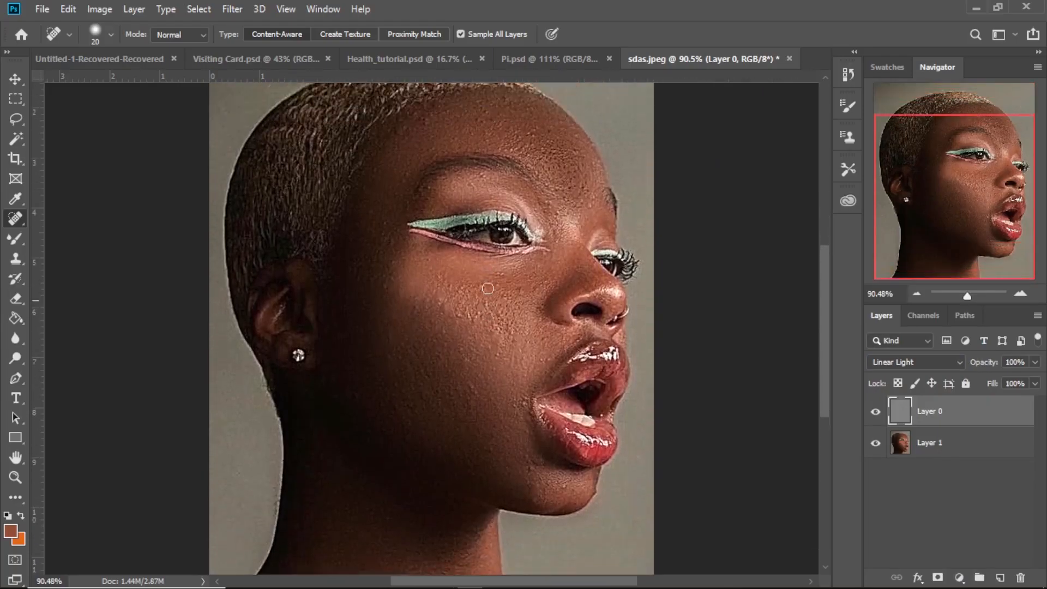
scroll(487, 288, up, 1)
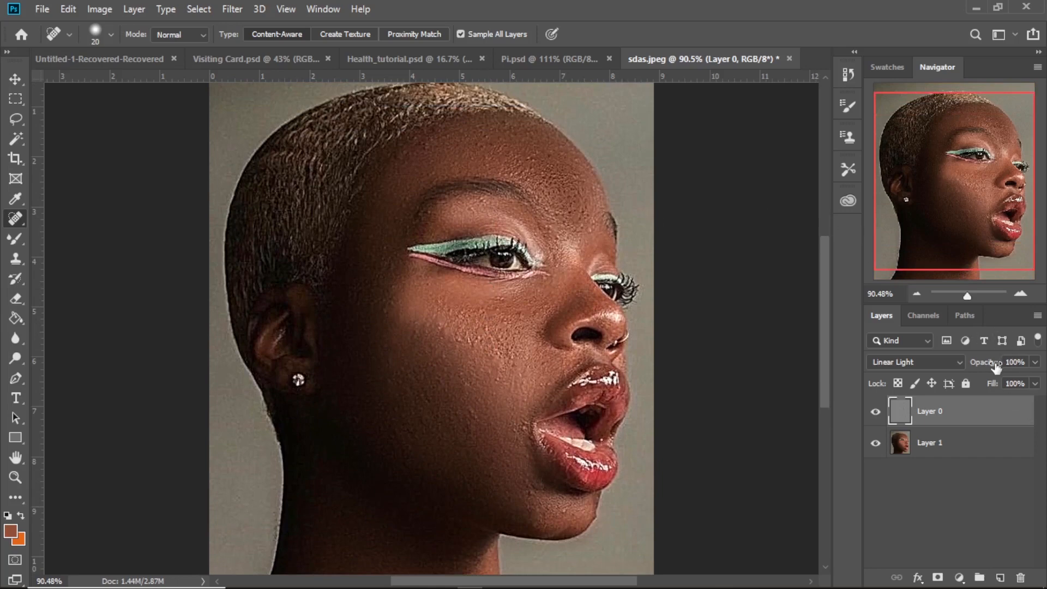
- Reduce the opacity of Layer 0 to 74% to soften the texture effect
drag(997, 368, 990, 369)
drag(993, 368, 986, 369)
scroll(536, 355, up, 2)
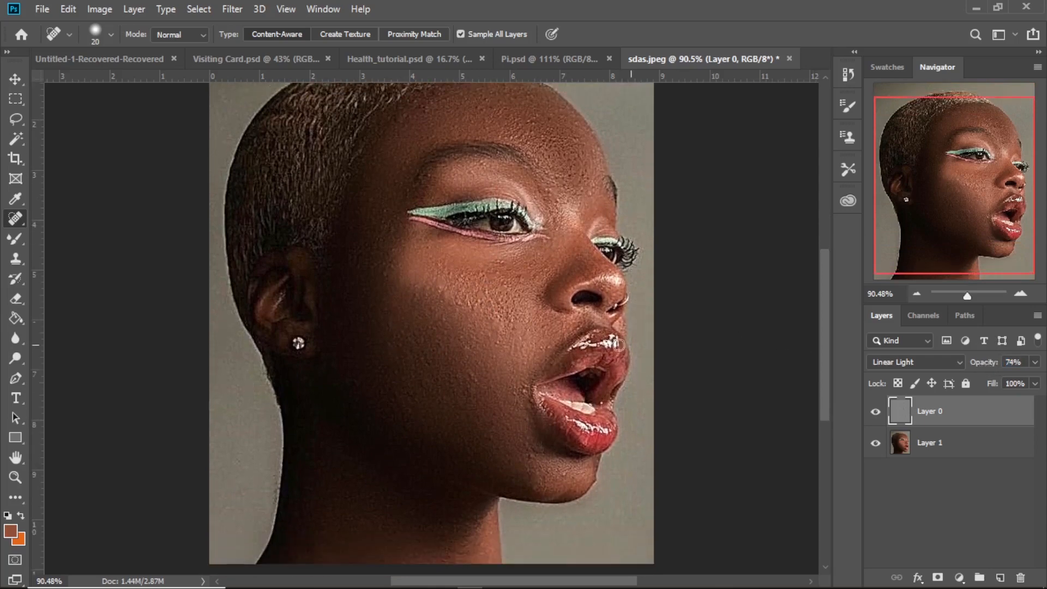
scroll(536, 356, down, 2)
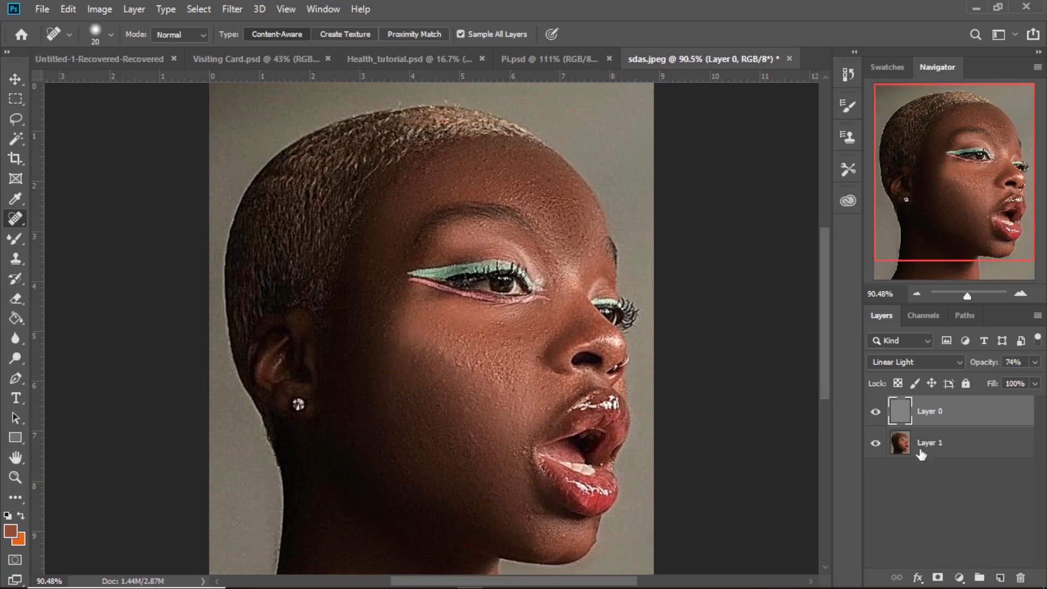
- Merge Layer 0 and Layer 1 into one layer and duplicate the merged layer
shift+click(980, 445)
right_click(937, 411)
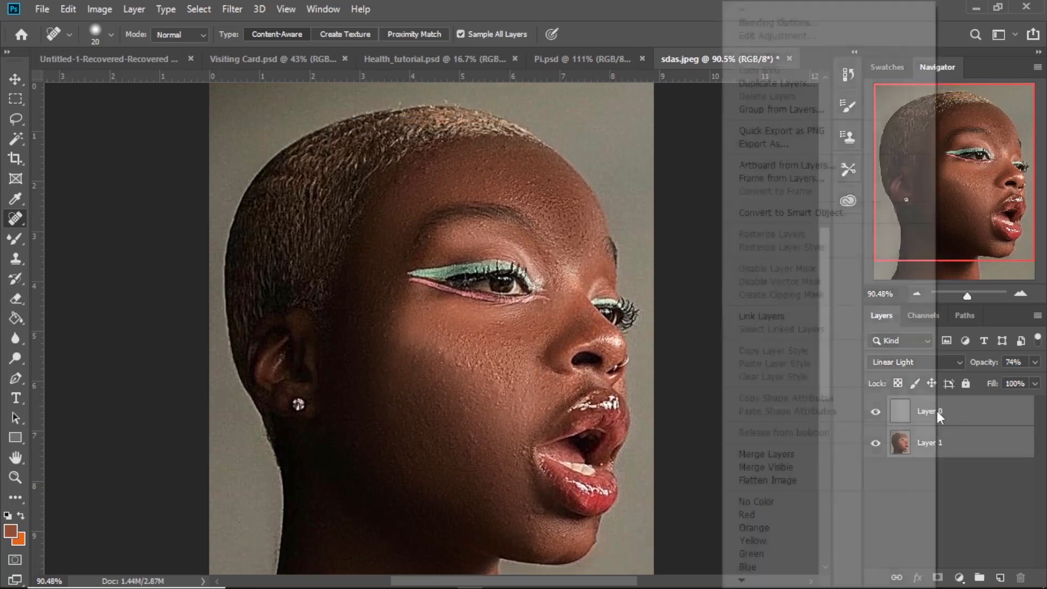
click(781, 454)
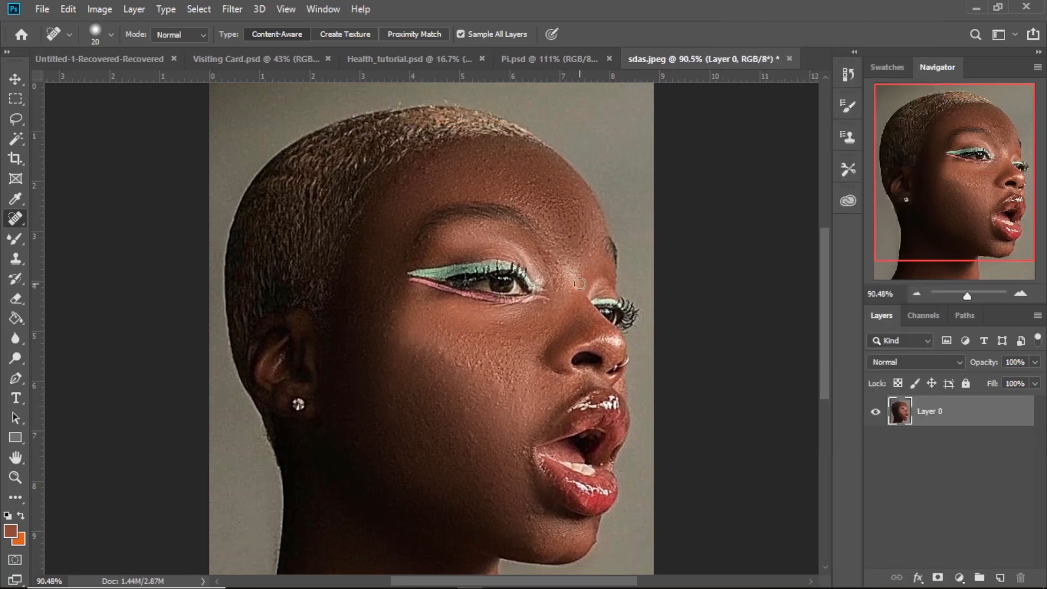
key(ctrl+j)
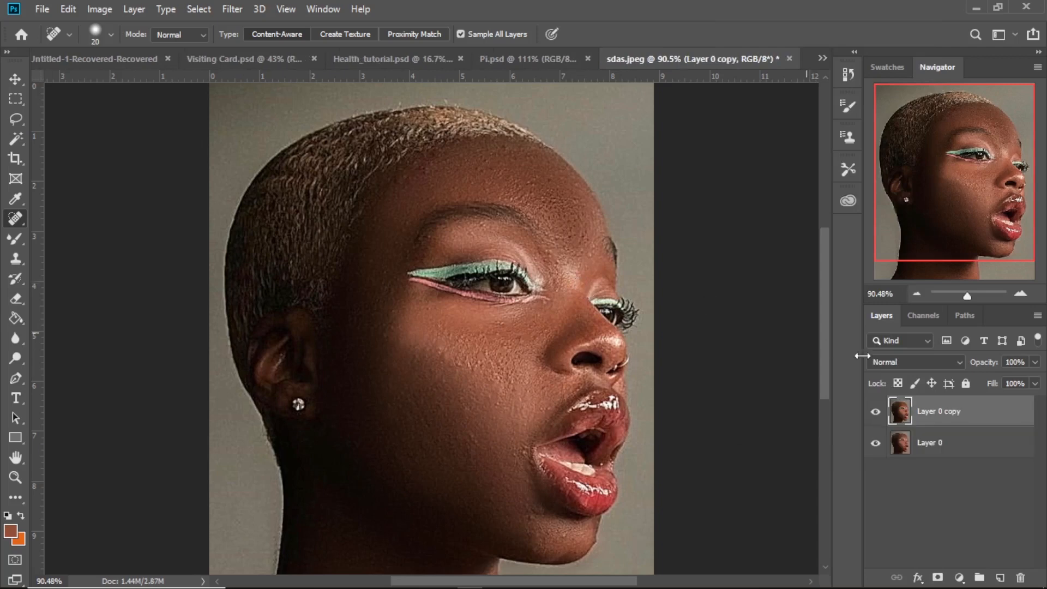
- Dodge the upper eyelid on Layer 0 copy with a 50 px brush, using the Midtones range and 50% exposure
scroll(538, 208, down, 1)
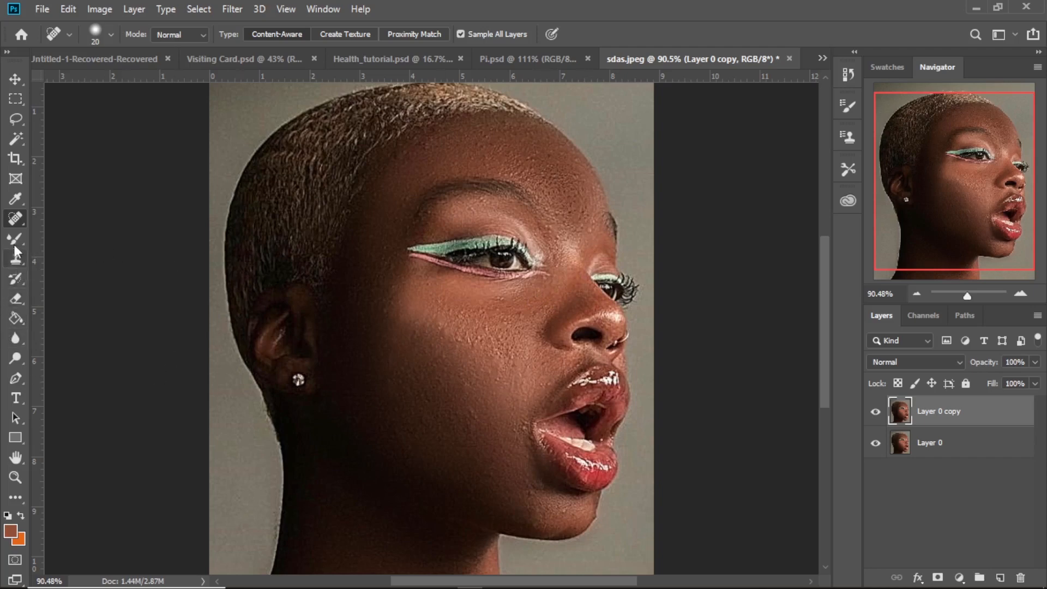
click(17, 360)
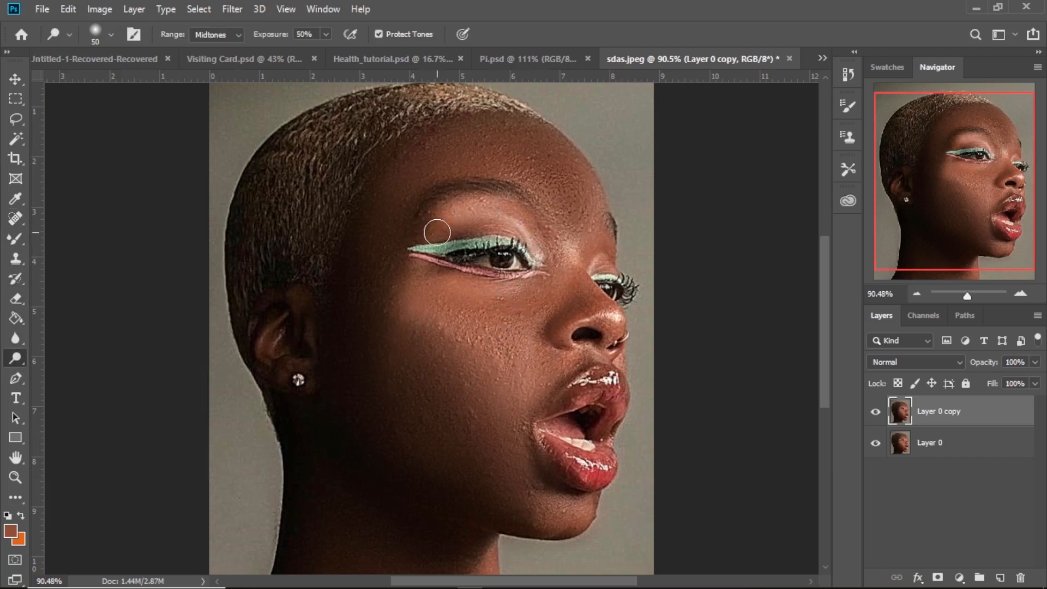
mouse_move(438, 233)
mouse_down()
mouse_move(496, 212)
mouse_move(530, 240)
mouse_up()
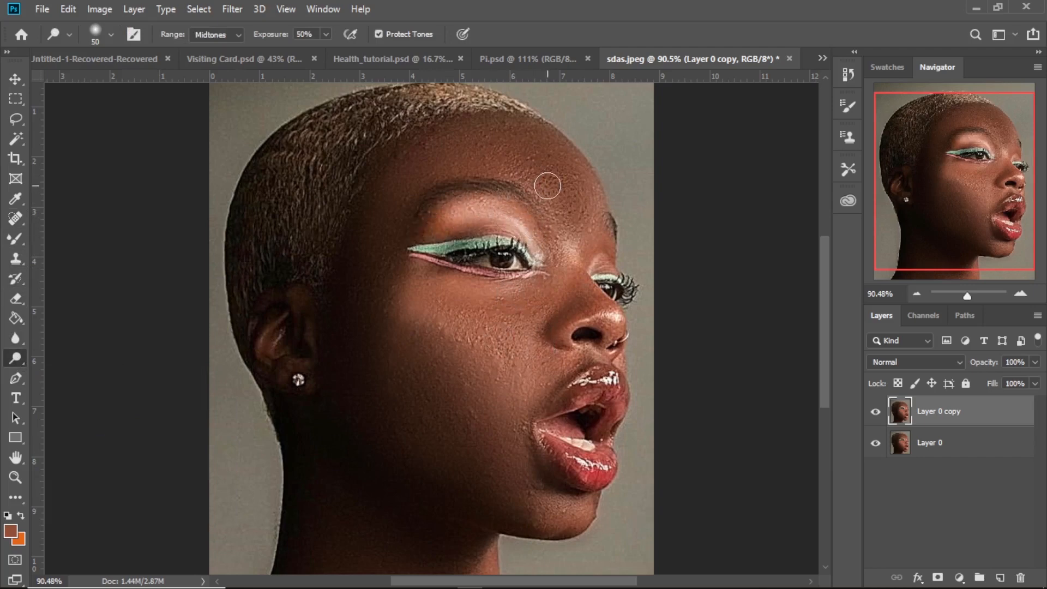
- Enlarge the Dodge brush to about 90 px and lighten the area between the brows and the forehead
key(bracketright)
key(bracketright)
key(bracketright)
key(bracketright)
mouse_move(566, 215)
mouse_down()
mouse_move(546, 138)
mouse_move(578, 175)
mouse_move(574, 238)
mouse_move(567, 231)
mouse_move(549, 312)
mouse_move(483, 189)
mouse_up()
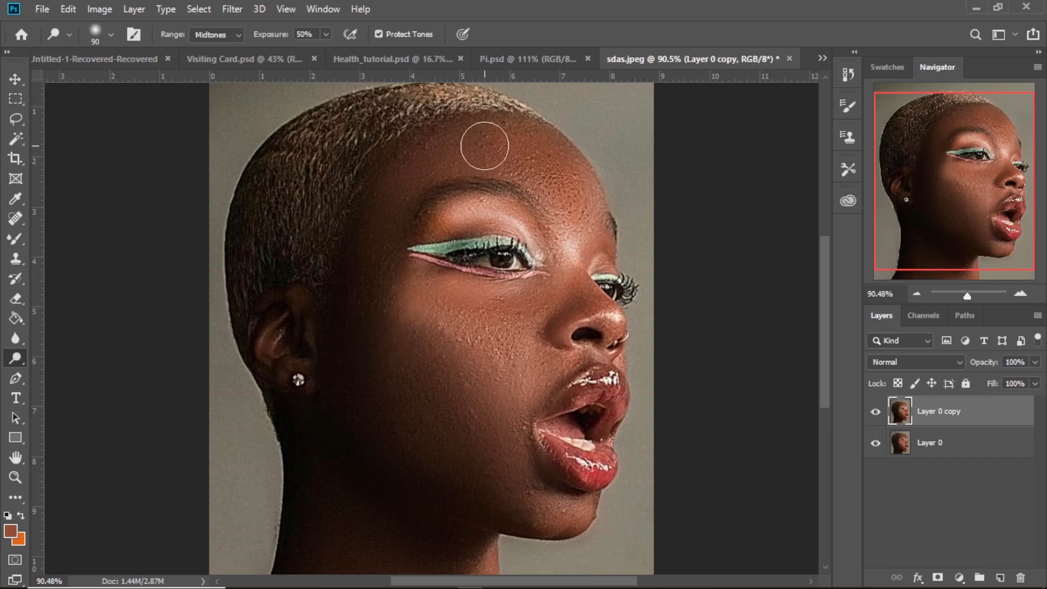
- Enlarge the Dodge brush to at least 200 px and lighten the cheek down toward the jaw
key(bracketright)
key(bracketright)
key(bracketright)
key(bracketright)
key(bracketright)
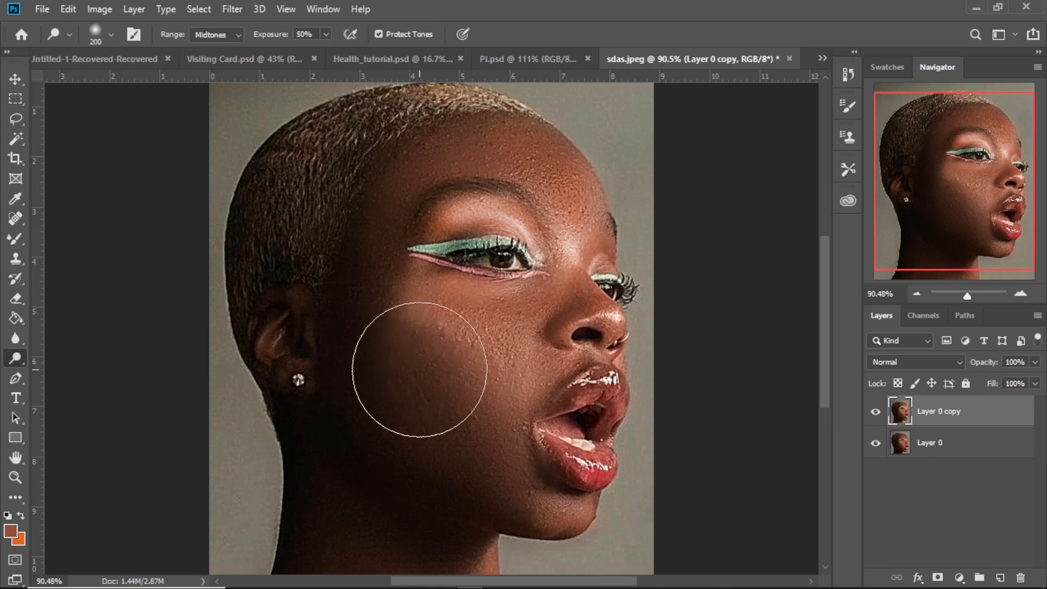
mouse_move(420, 369)
mouse_down()
mouse_move(446, 380)
mouse_move(419, 351)
mouse_move(468, 451)
mouse_move(436, 353)
mouse_move(406, 331)
mouse_move(439, 443)
mouse_up()
- Reduce the Dodge brush to about 100 px and lighten the skin around the mouth and chin
scroll(611, 453, down, 3)
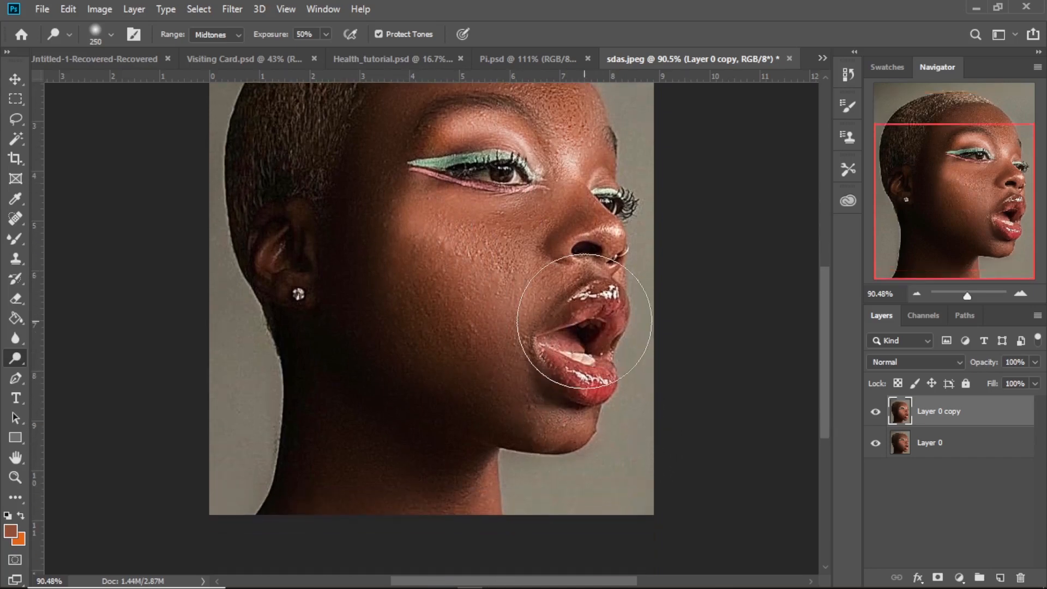
key(bracketleft)
key(bracketleft)
key(bracketleft)
key(bracketleft)
key(bracketleft)
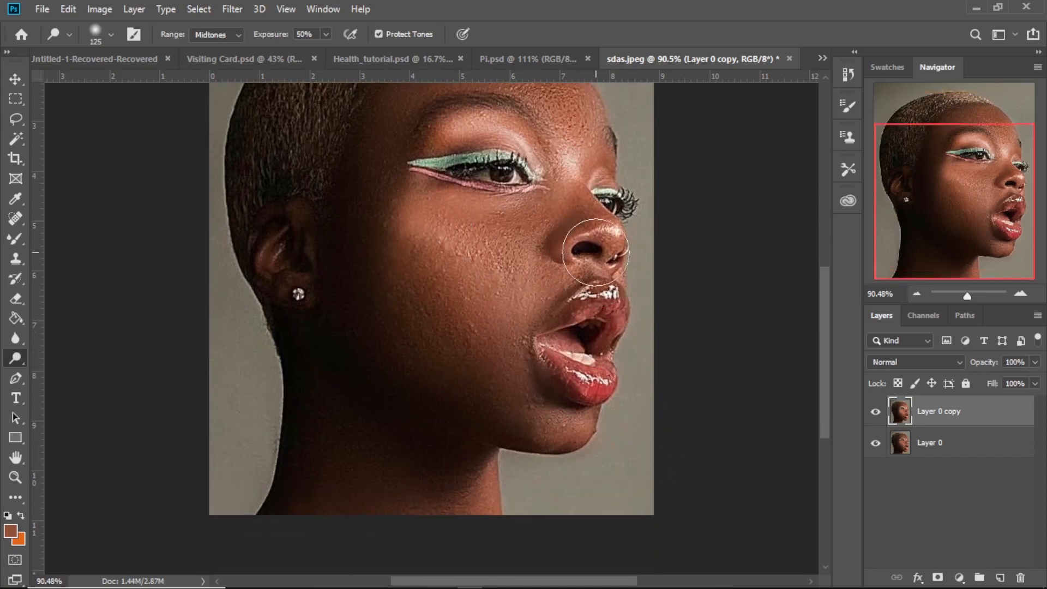
mouse_move(545, 298)
mouse_down()
mouse_move(547, 448)
mouse_move(539, 414)
mouse_up()
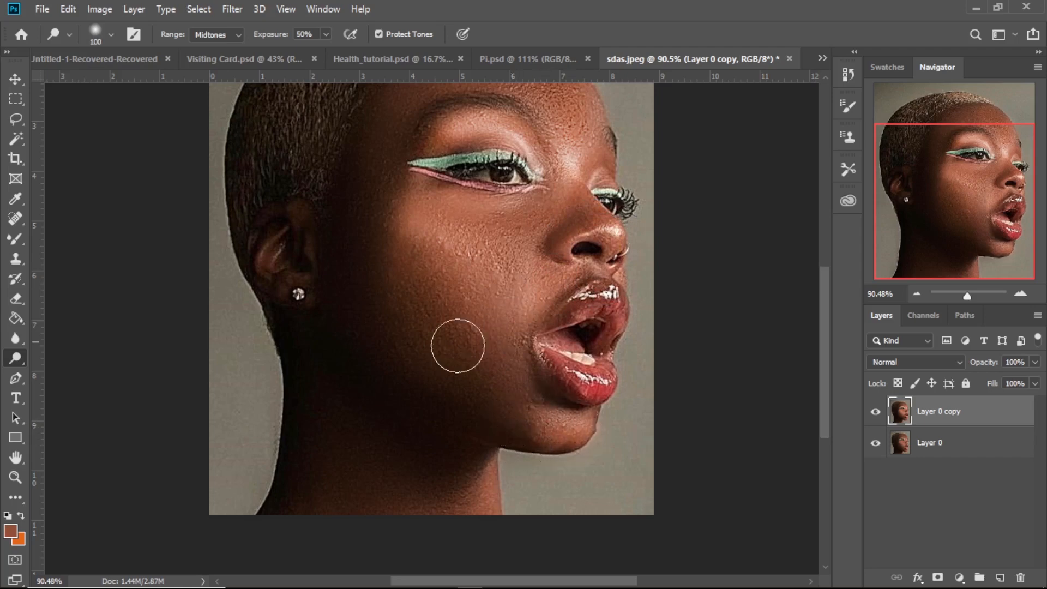
- Lighten the shadowed neck below the jaw with a Dodge brush of about 175 to 200 px
scroll(405, 410, down, 3)
key(bracketright)
key(bracketright)
key(bracketright)
key(bracketright)
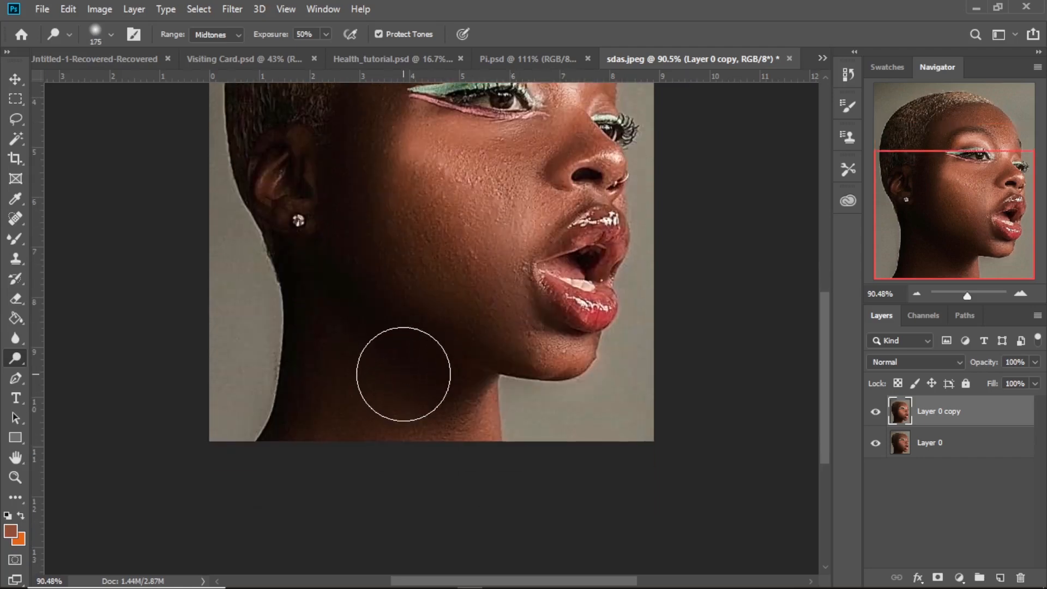
mouse_move(344, 383)
mouse_down()
mouse_move(331, 348)
mouse_move(335, 454)
mouse_move(373, 365)
mouse_up()
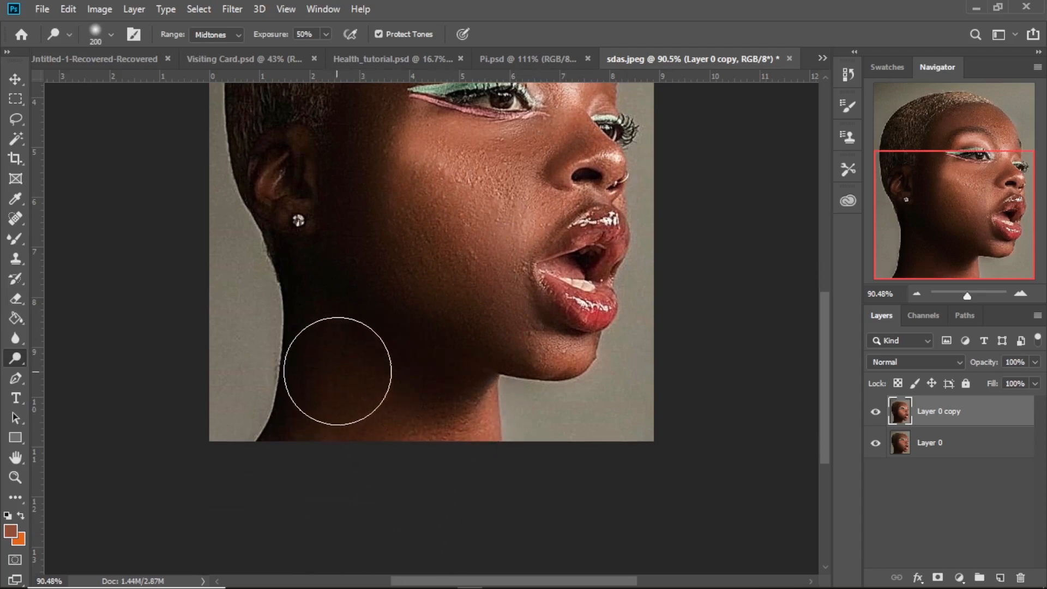
scroll(444, 385, up, 10)
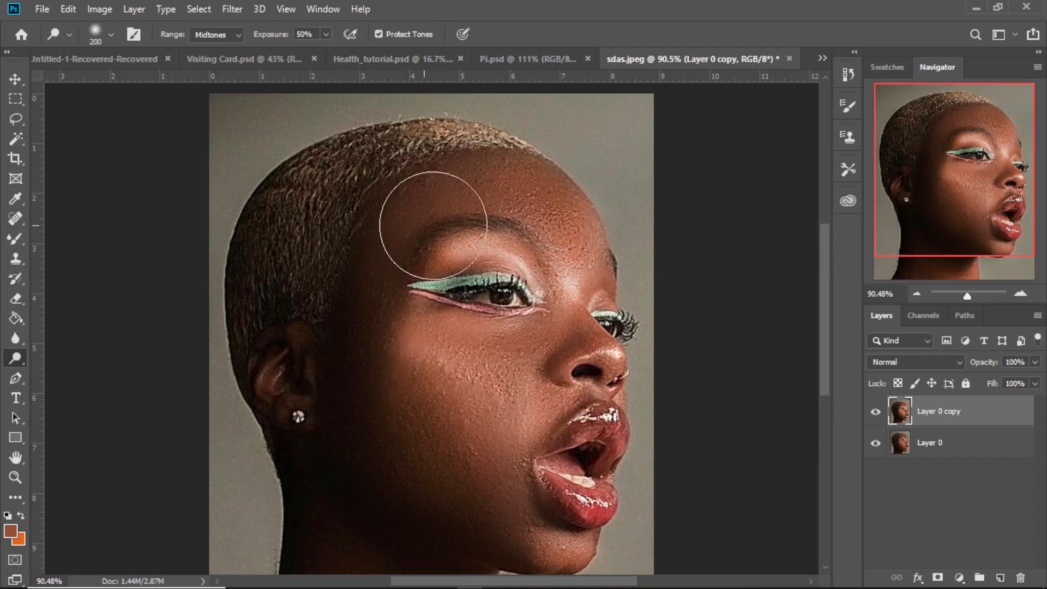
- Lower the opacity of Layer 0 copy to 84% to soften the dodging
click(993, 364)
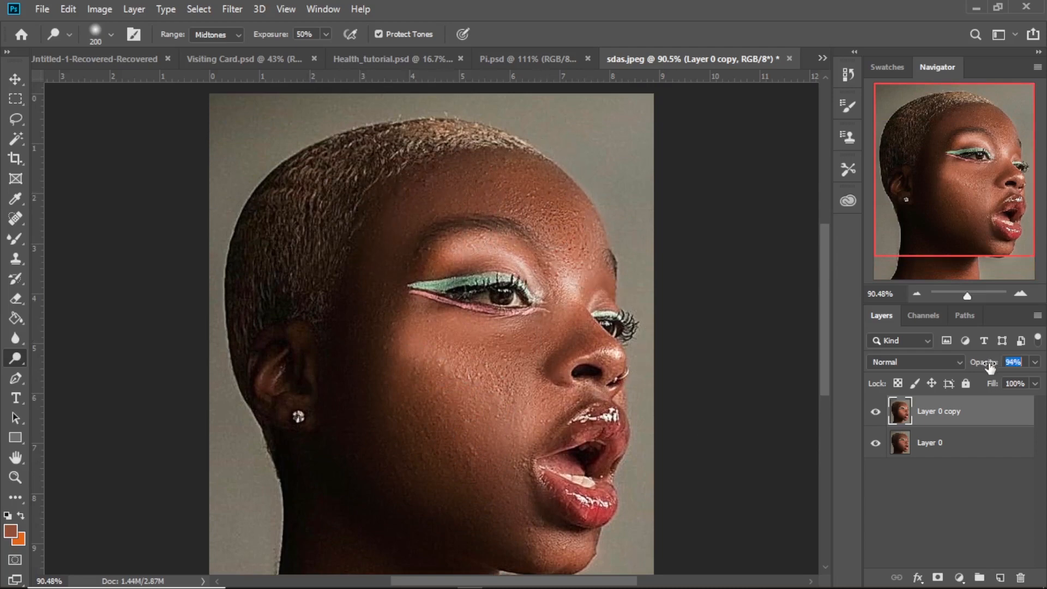
drag(989, 369, 983, 368)
scroll(580, 374, down, 1)
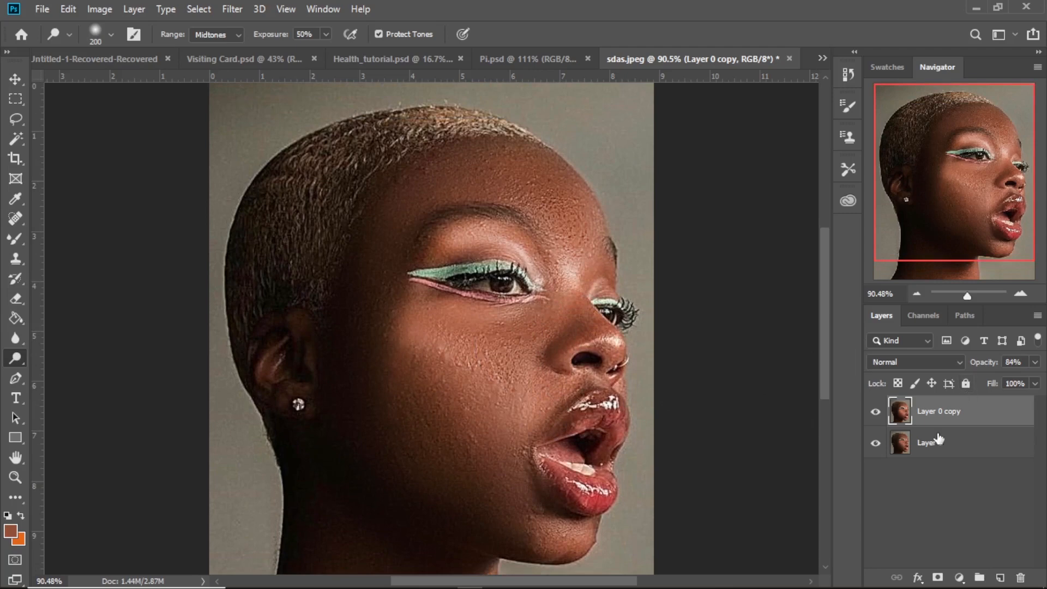
- Merge Layer 0 copy and Layer 0 into one layer and check the retouched skin across the portrait
shift+click(952, 460)
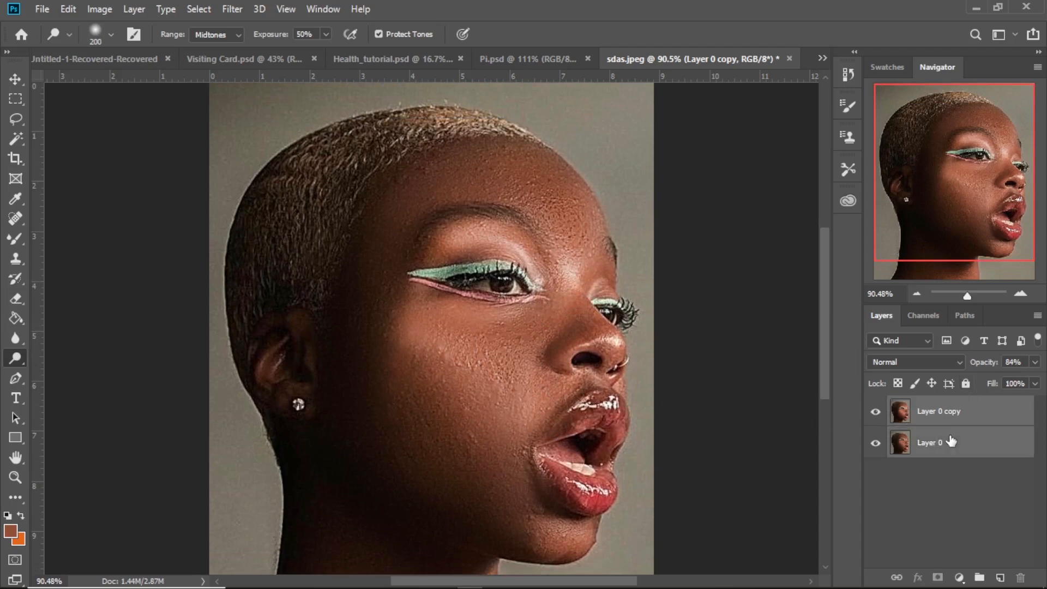
right_click(952, 460)
click(780, 454)
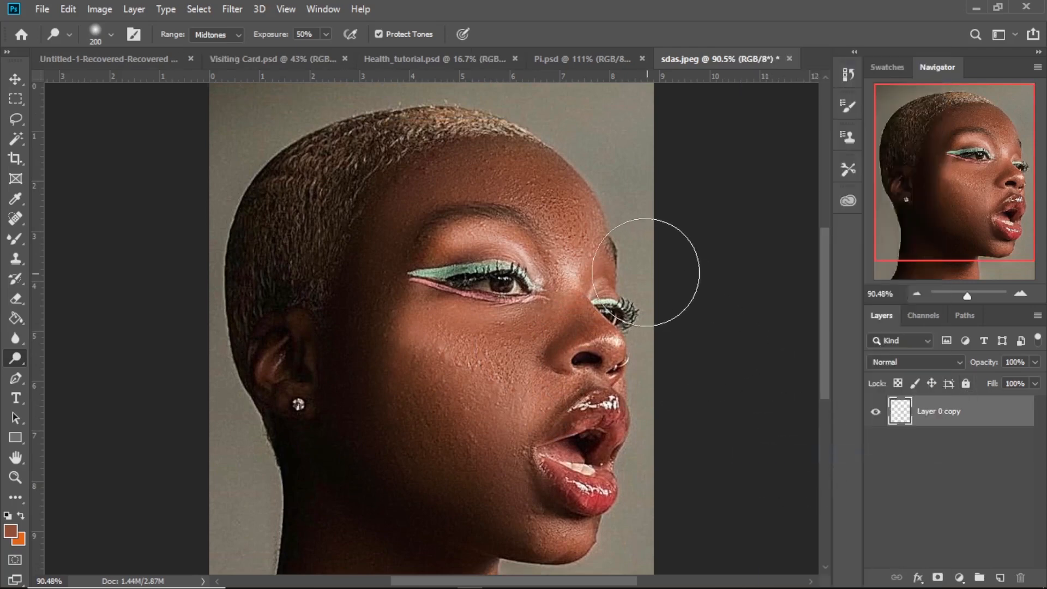
scroll(510, 327, down, 6)
scroll(510, 329, up, 6)
scroll(510, 329, down, 5)
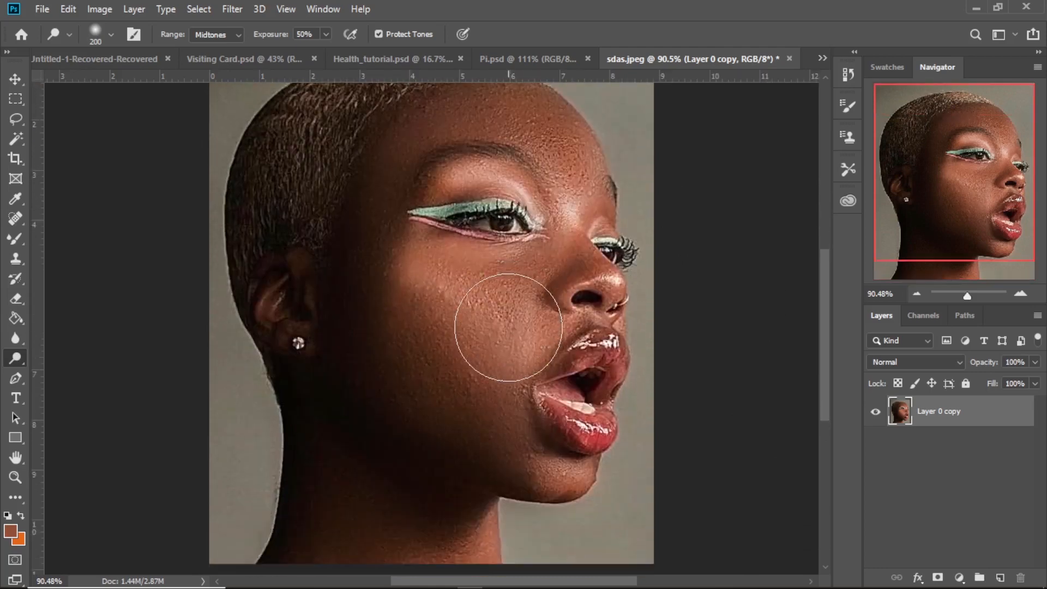
scroll(509, 329, up, 5)
scroll(509, 328, down, 4)
scroll(508, 328, down, 3)
scroll(505, 328, up, 3)
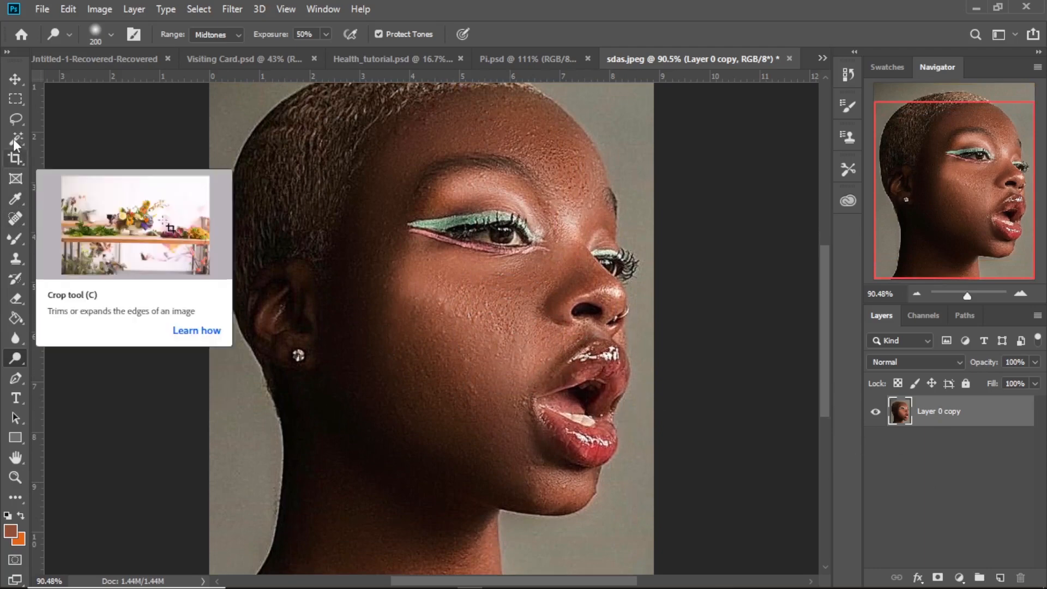
- Outline the lips with a freehand Lasso selection and copy them onto a new layer
click(15, 118)
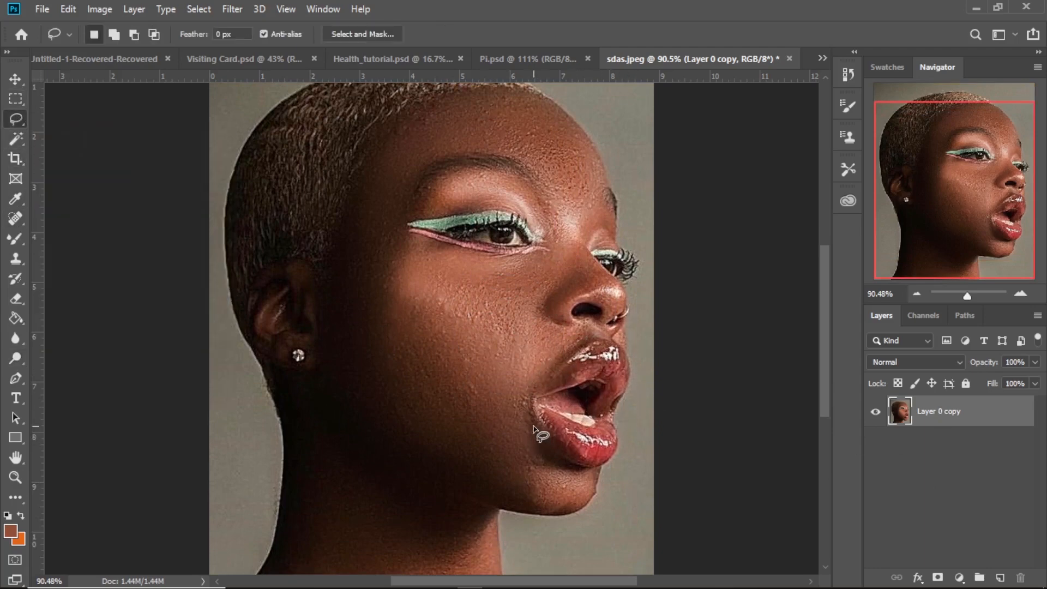
mouse_move(528, 432)
mouse_down()
mouse_move(531, 382)
mouse_move(594, 327)
mouse_up()
mouse_move(617, 453)
mouse_down()
mouse_move(573, 472)
mouse_move(529, 450)
mouse_move(526, 429)
mouse_up()
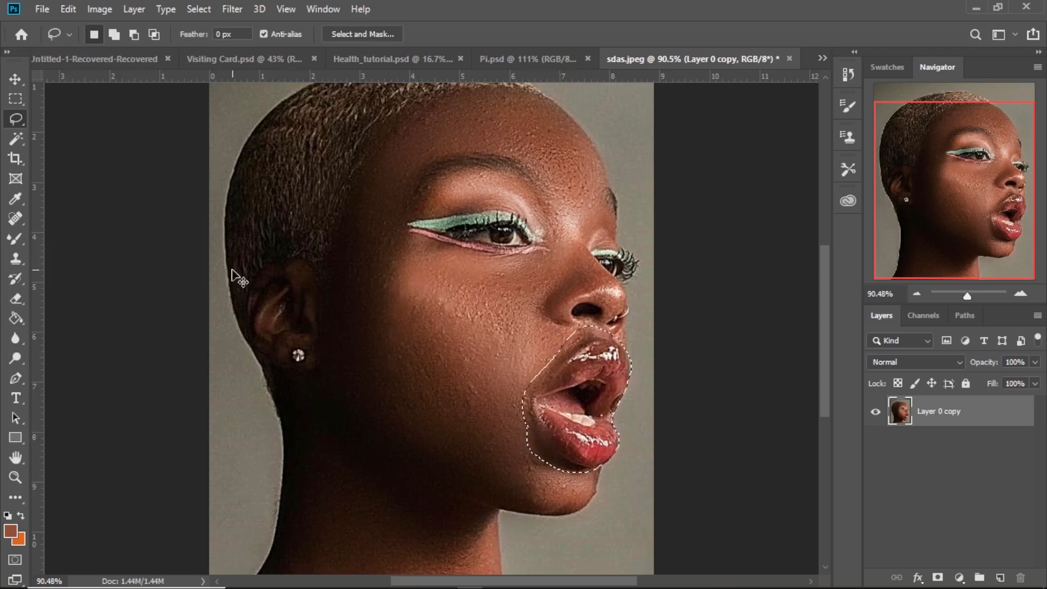
key(ctrl+j)
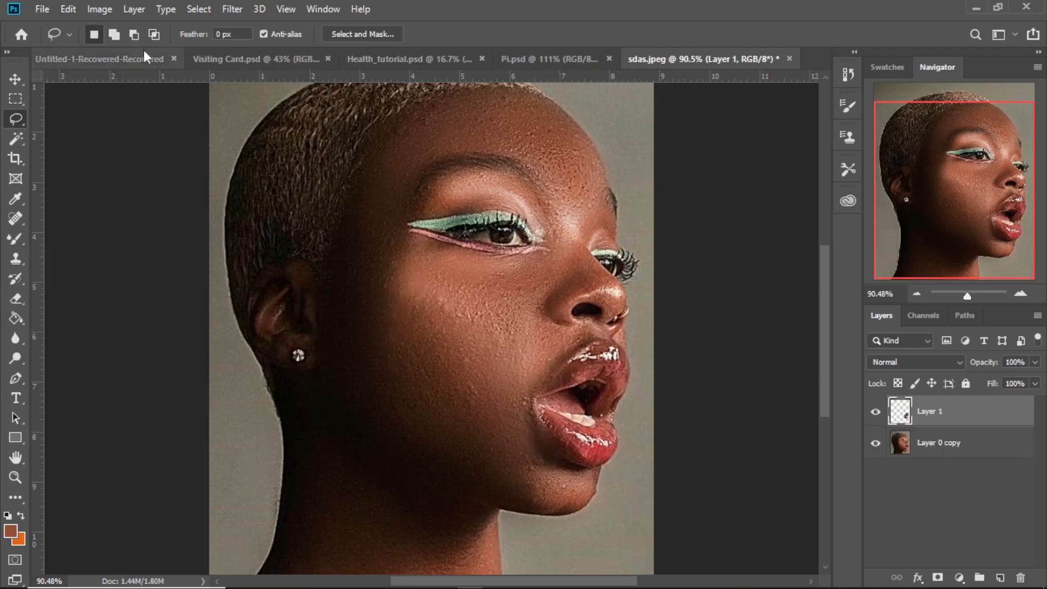
- Recolor the lips on Layer 1 with a Hue/Saturation adjustment, setting the hue to -16
click(91, 11)
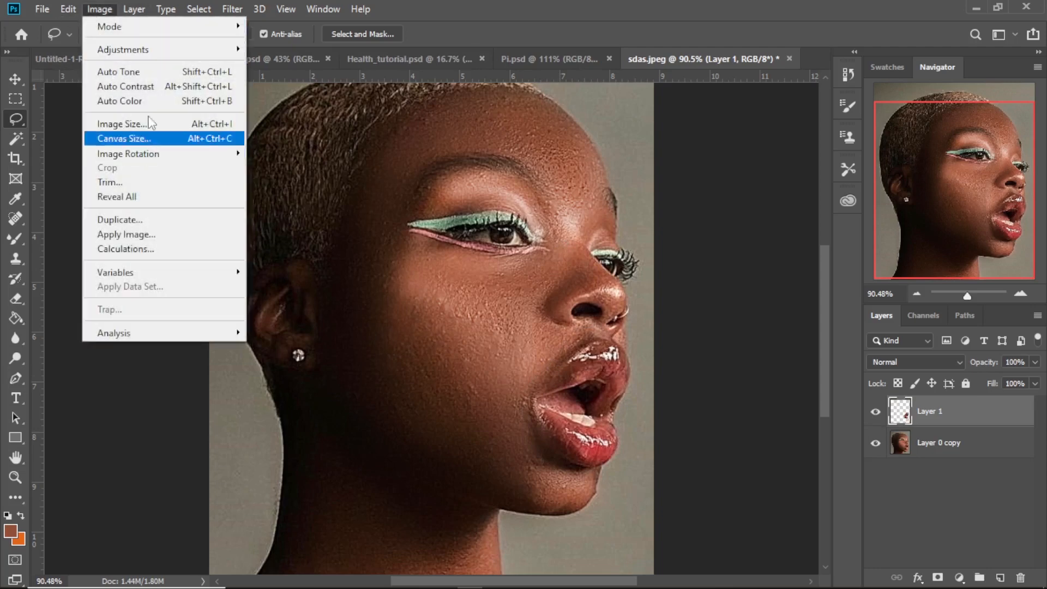
mouse_move(188, 60)
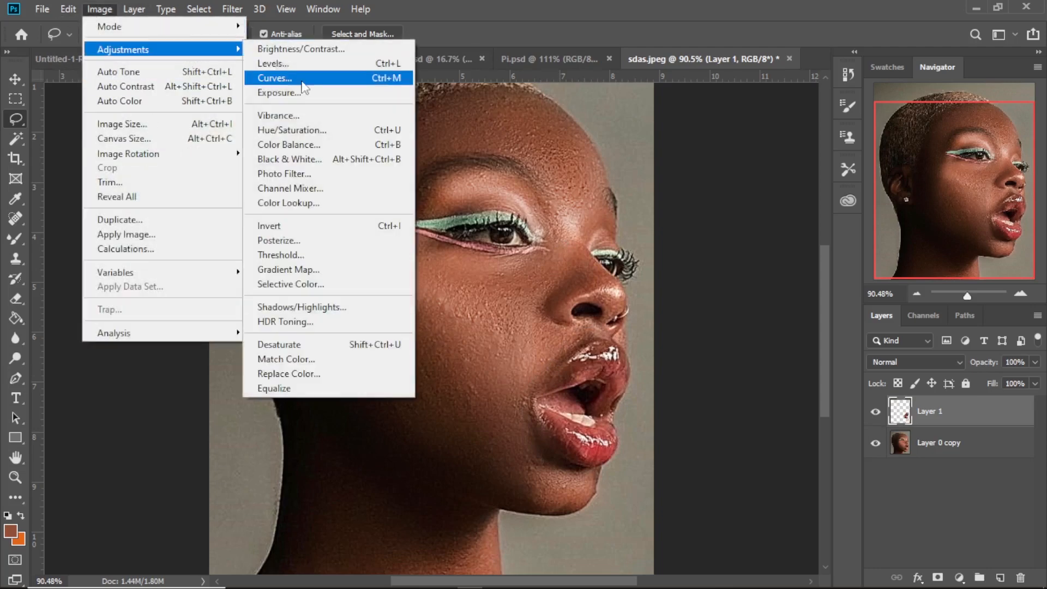
click(314, 130)
mouse_move(819, 231)
mouse_down()
mouse_move(795, 230)
mouse_move(809, 229)
mouse_up()
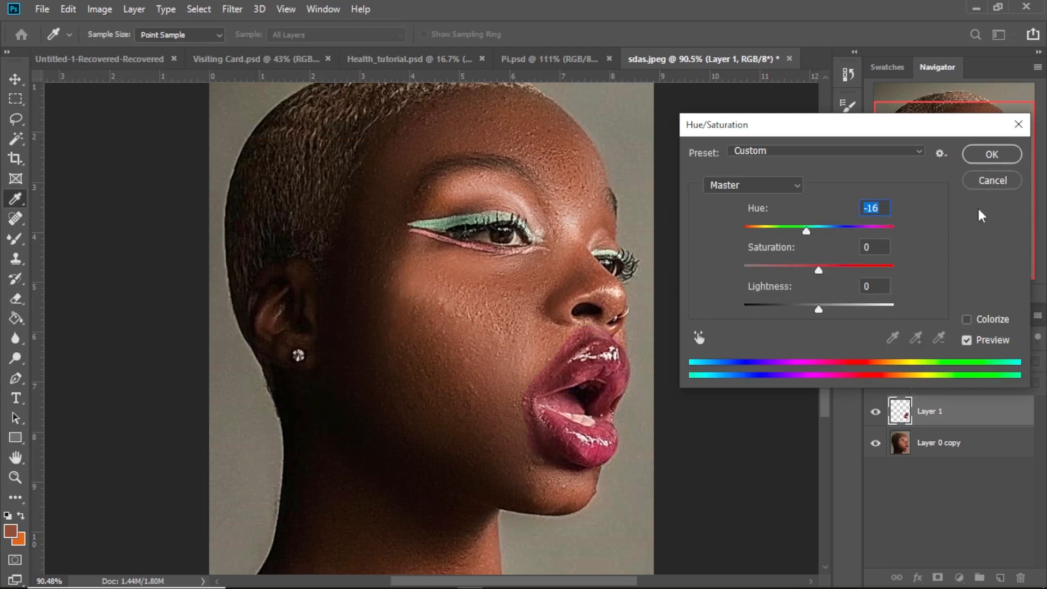
key(Return)
key(l)
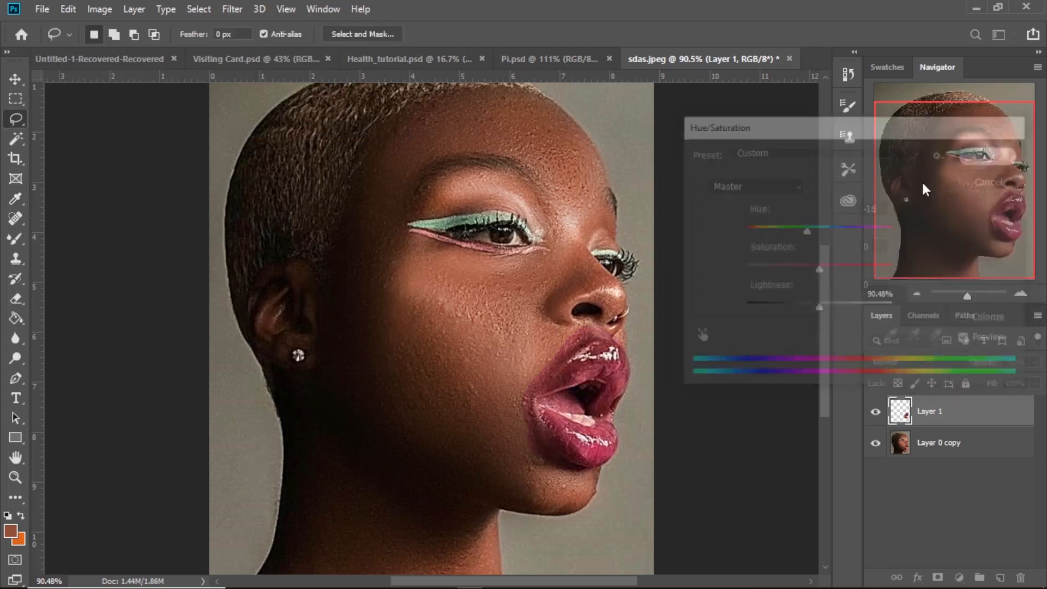
- Erase the tinted skin around the lips with a 25 px Eraser and merge Layer 1 with Layer 0 copy
click(16, 298)
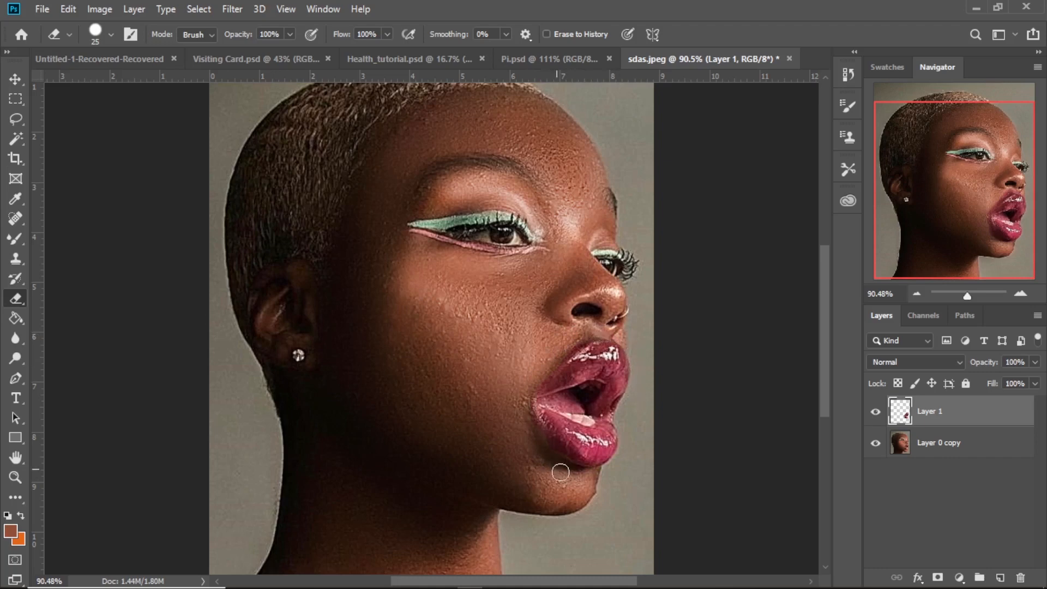
right_click(927, 445)
click(797, 456)
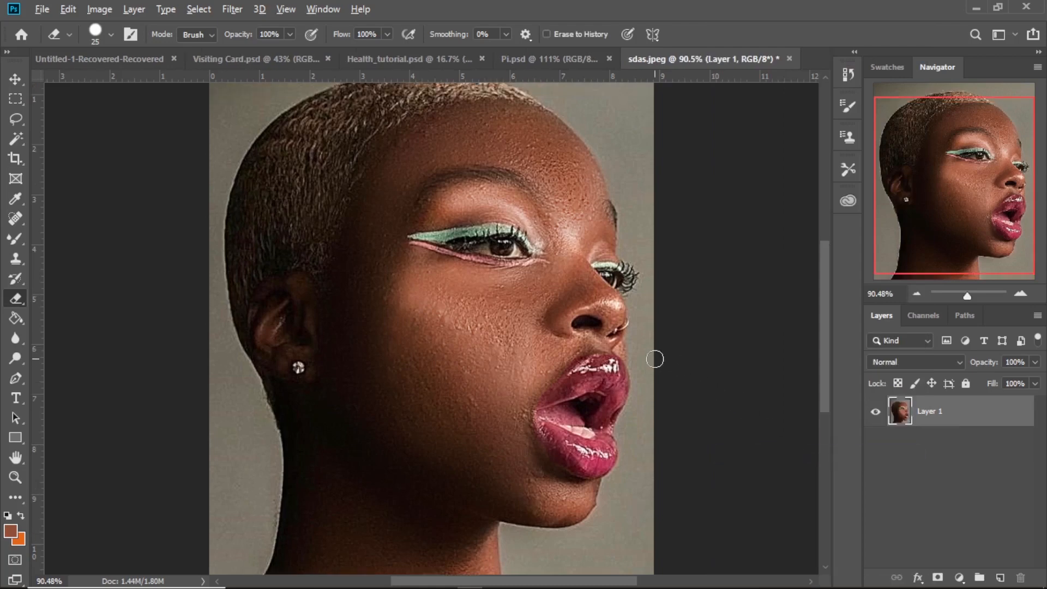
- Dodge the upper and lower lips with a 60 px brush at 50% exposure and review the whole portrait
scroll(570, 388, down, 4)
scroll(514, 392, up, 5)
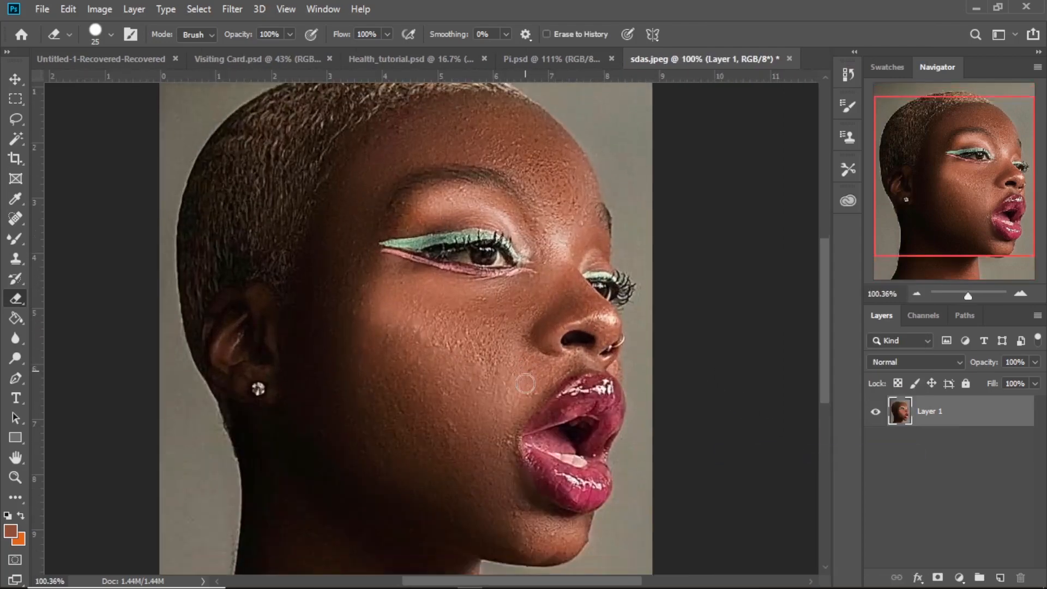
scroll(526, 384, down, 3)
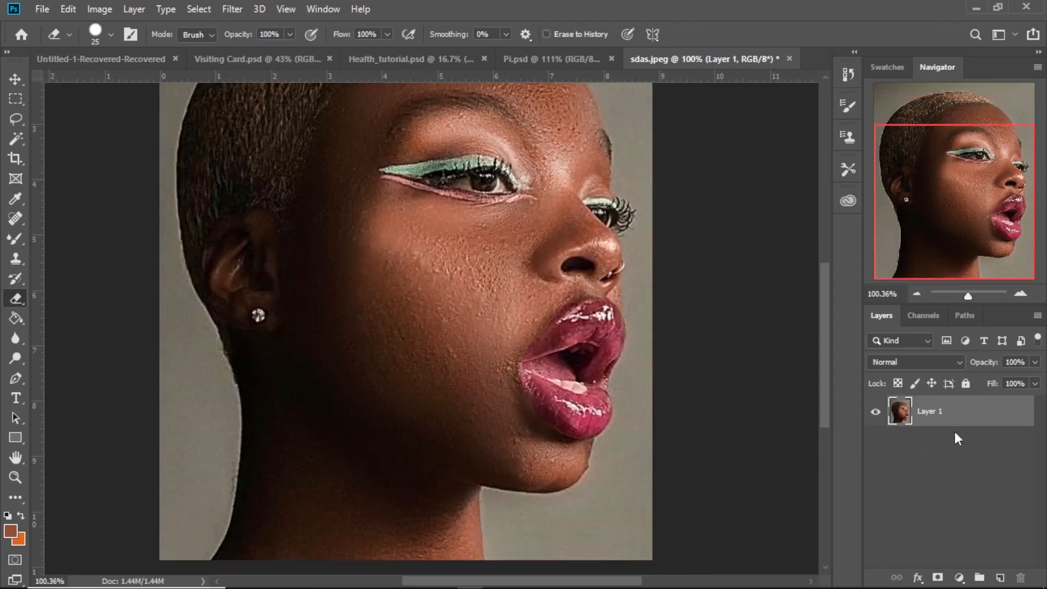
click(15, 358)
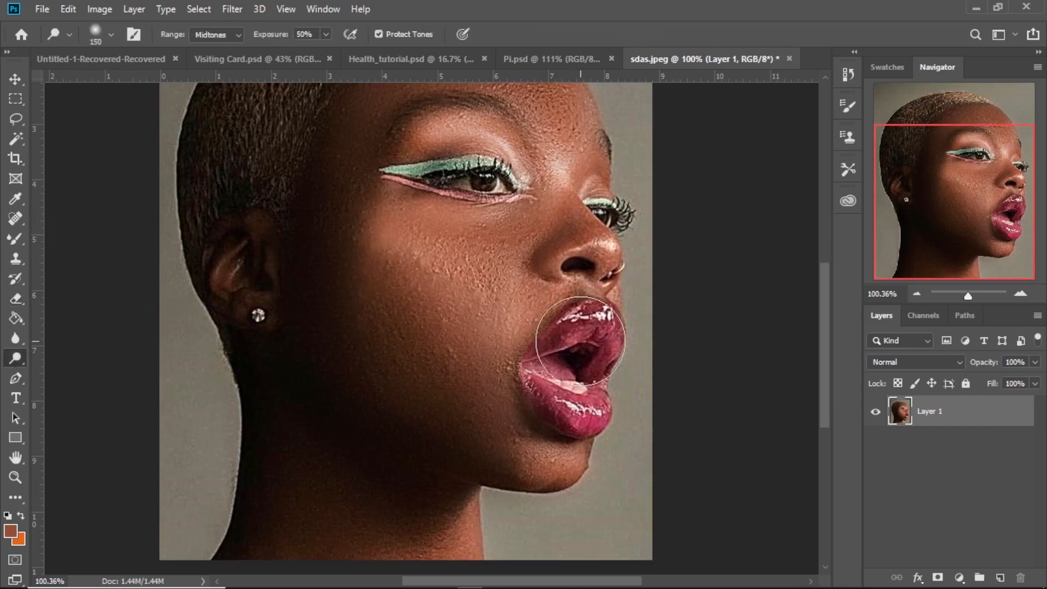
key(bracketleft)
key(bracketleft)
key(bracketleft)
key(bracketleft)
key(bracketleft)
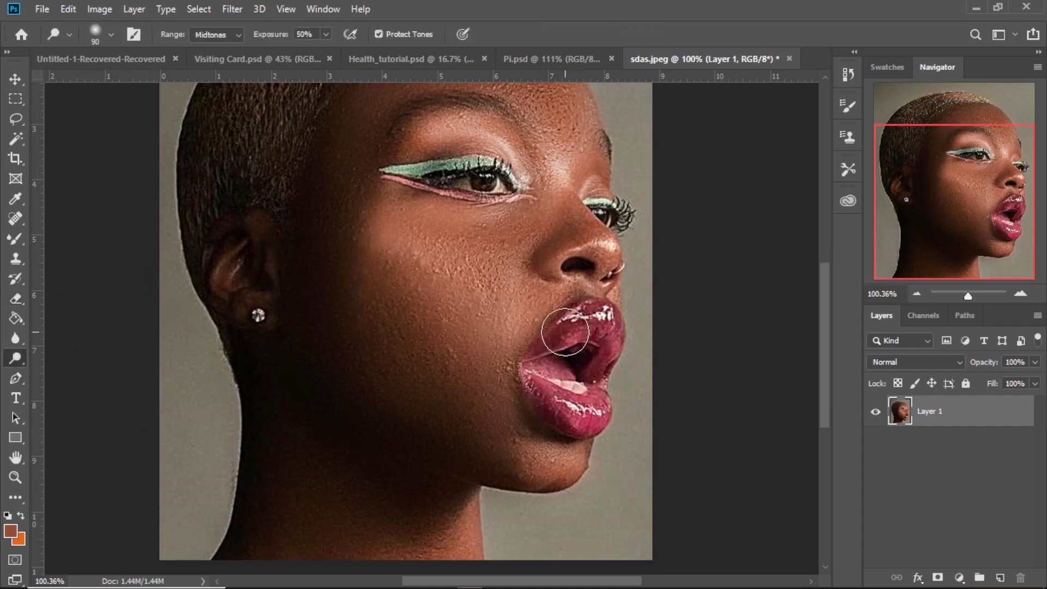
key(bracketleft)
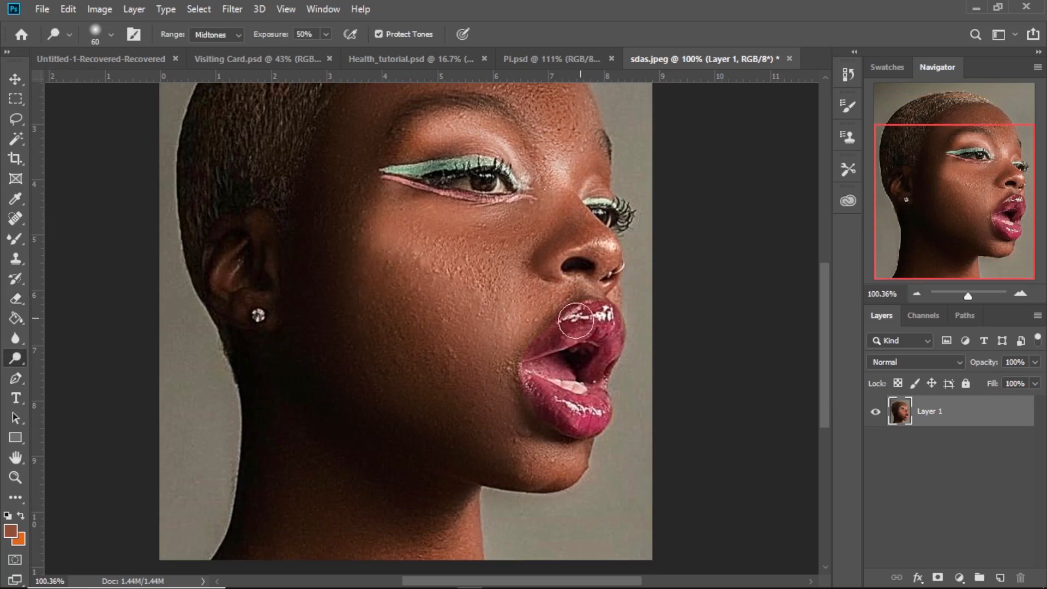
drag(589, 331, 603, 331)
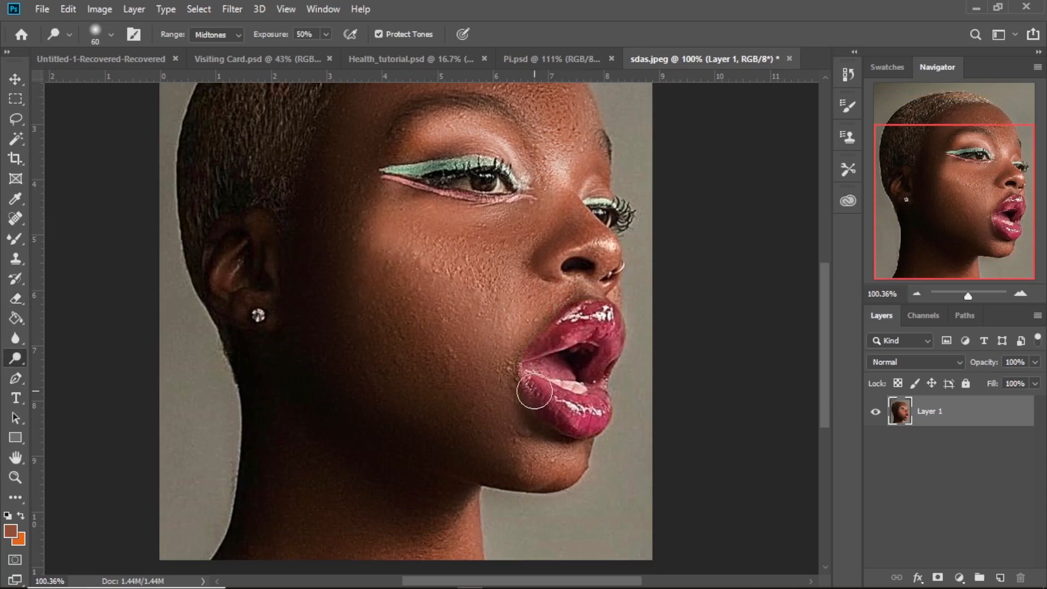
mouse_move(535, 393)
mouse_down()
mouse_move(558, 411)
mouse_move(599, 413)
mouse_move(543, 403)
mouse_up()
drag(584, 346, 579, 340)
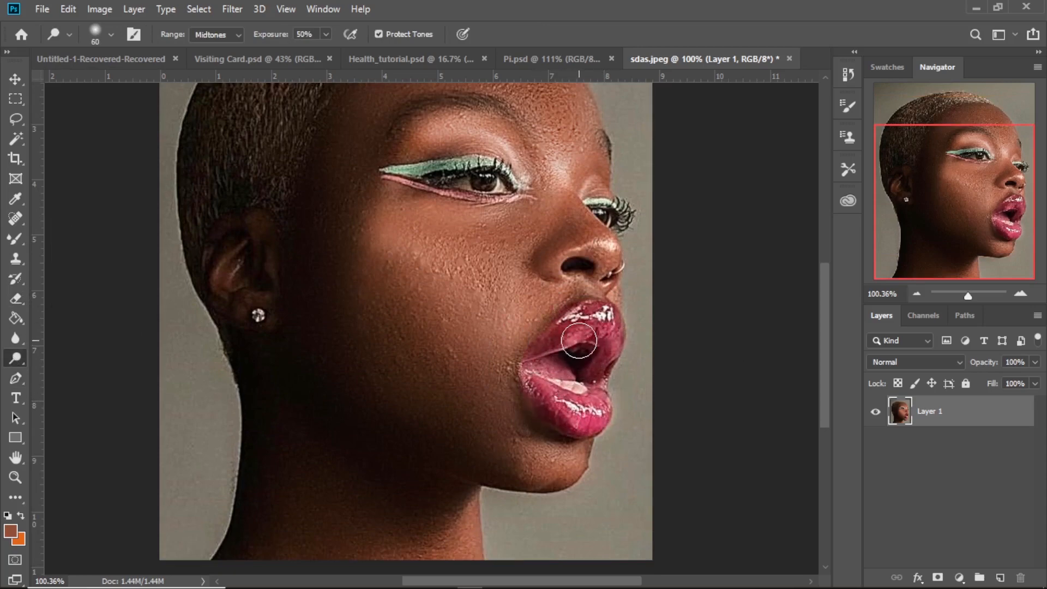
scroll(486, 333, down, 3)
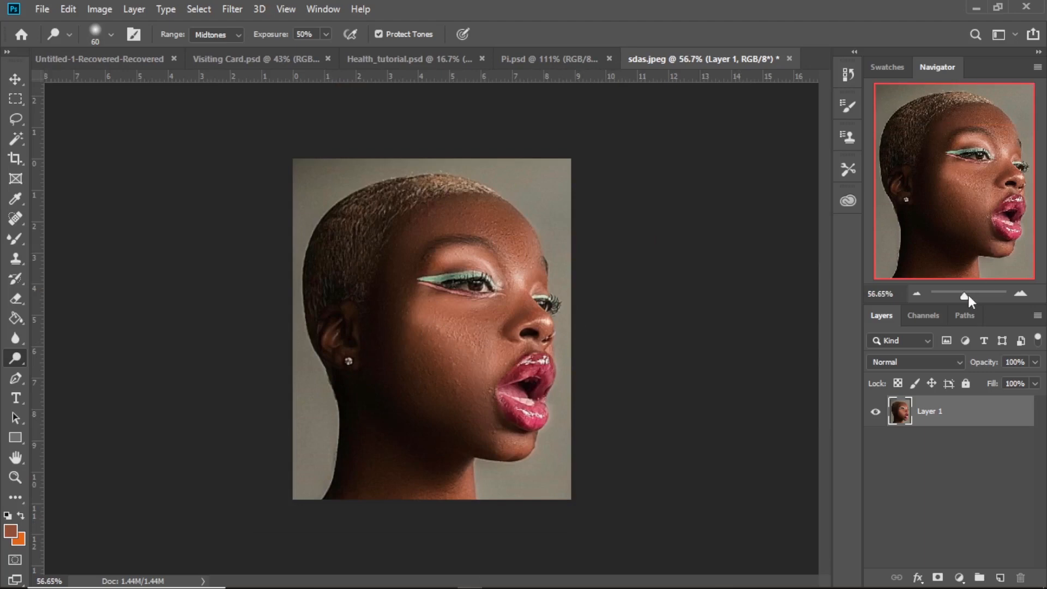
mouse_move(968, 300)
mouse_down()
mouse_move(956, 300)
mouse_move(979, 300)
mouse_move(966, 310)
mouse_up()
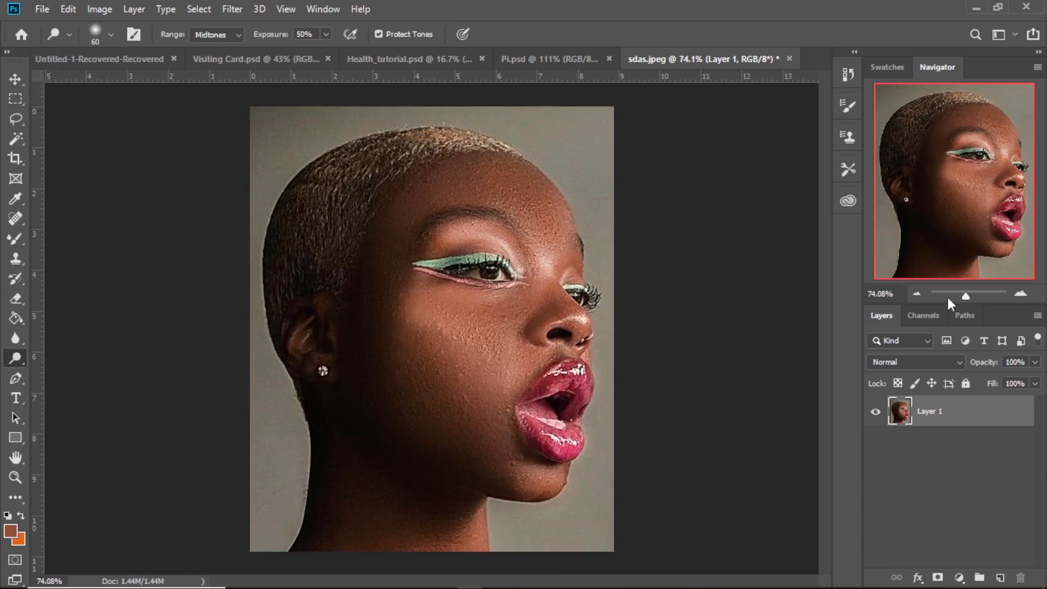
- Try the Color Replacement tool with a 10 px brush and a sampled off-white color on a duplicate of Layer 1, then merge both layers
drag(965, 295, 971, 295)
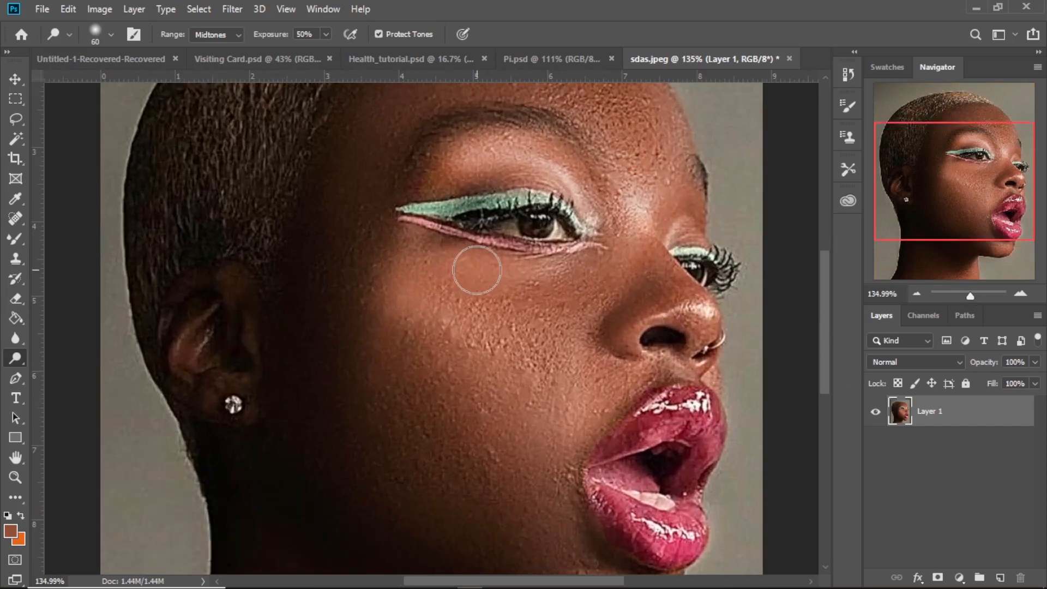
key(ctrl+j)
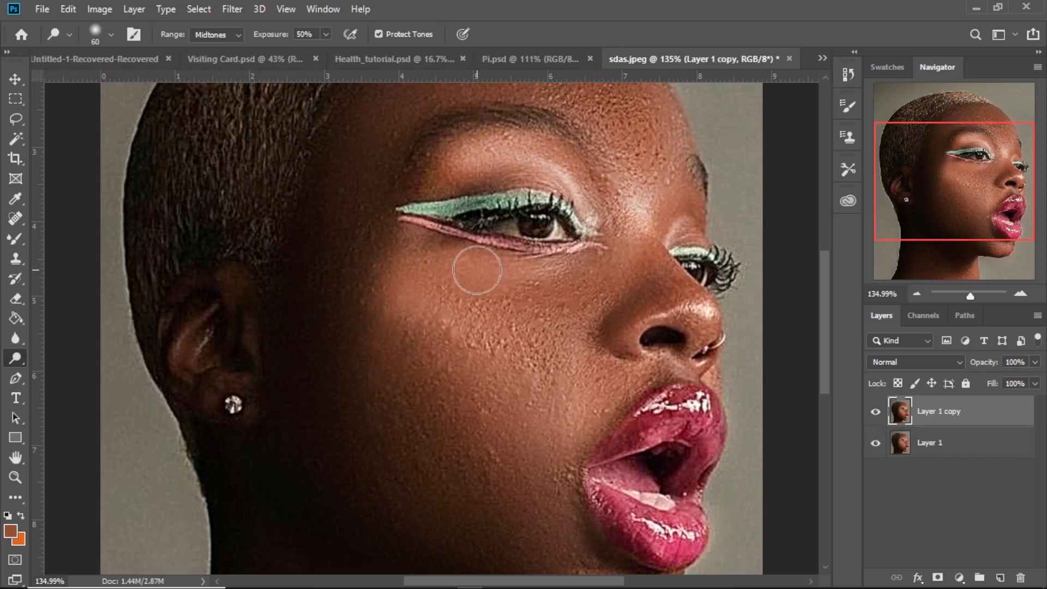
click(15, 199)
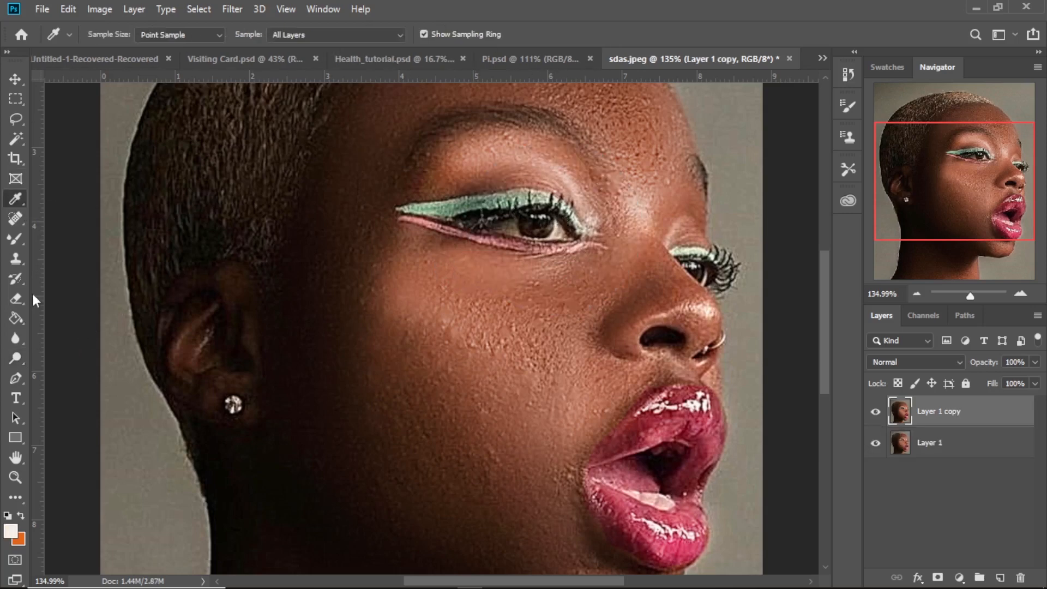
click(19, 239)
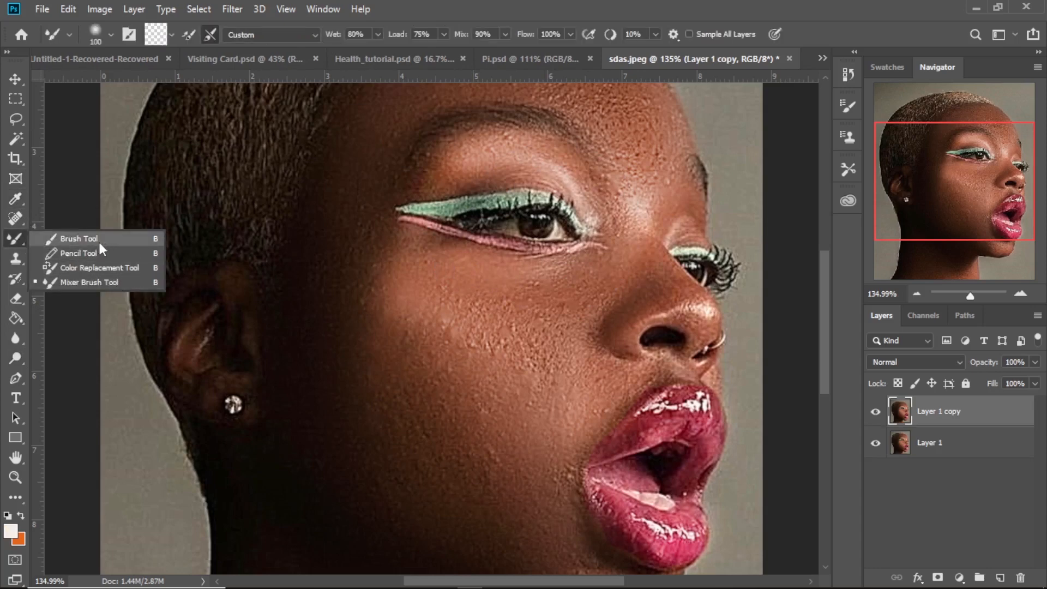
click(99, 267)
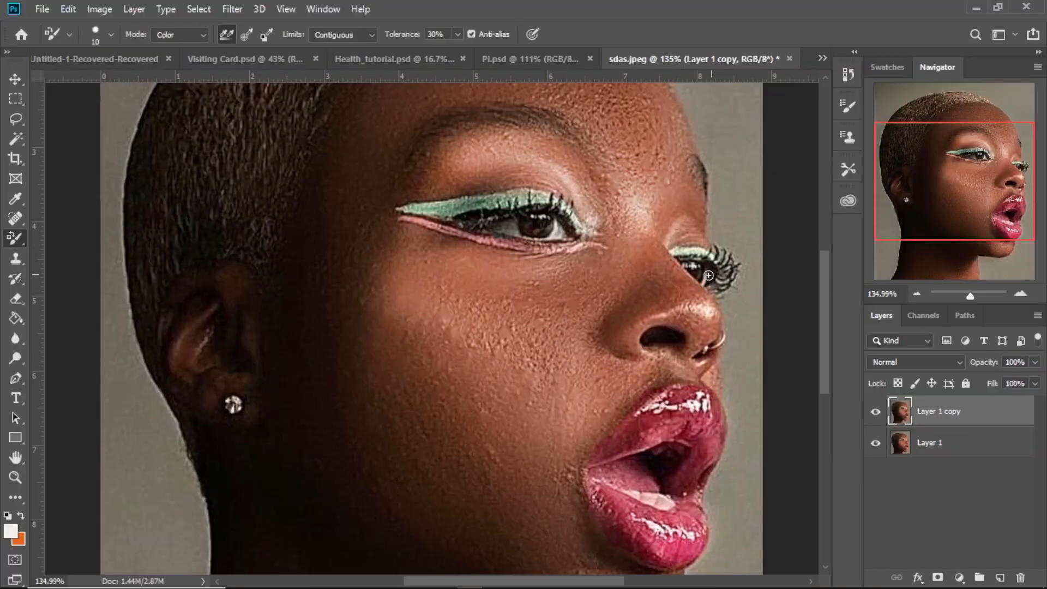
scroll(579, 308, down, 1)
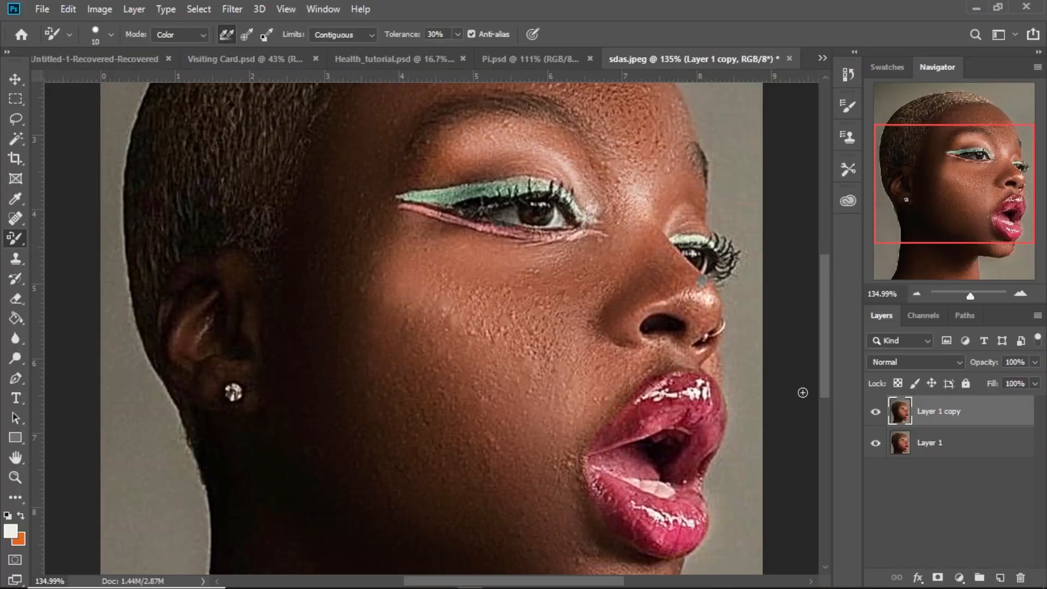
click(934, 445)
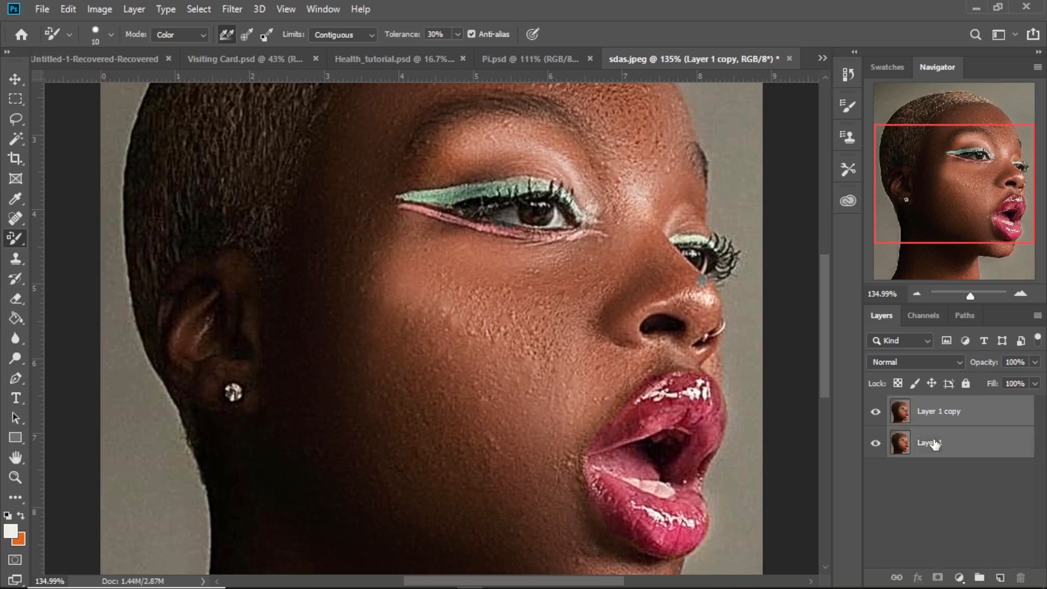
key(Delete)
scroll(512, 220, down, 1)
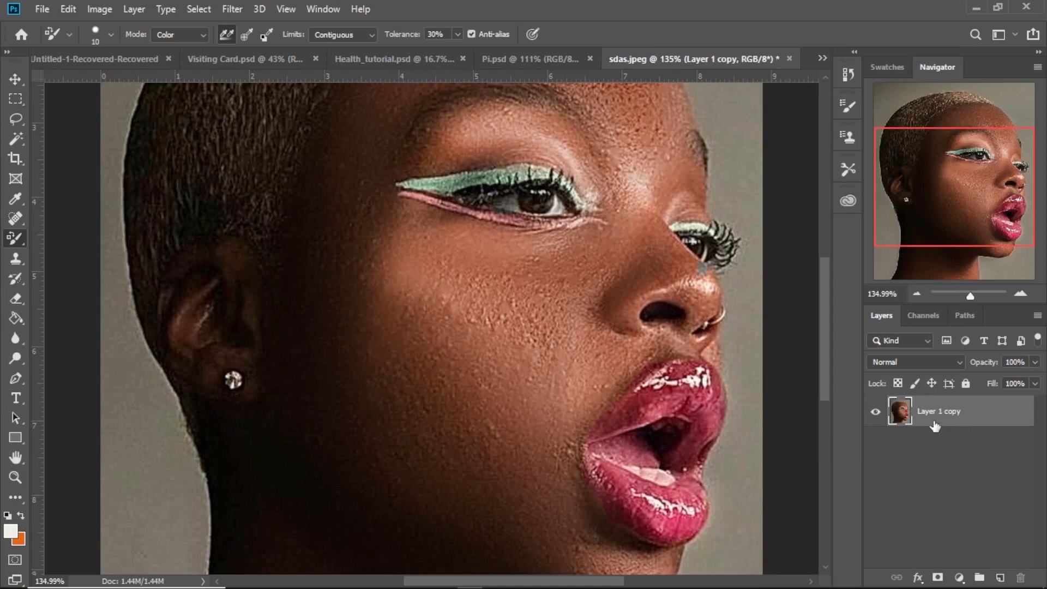
- Duplicate Layer 1 copy, outline the pink lower eyeliner with a freehand Lasso selection, and copy it onto a new layer
key(ctrl+j)
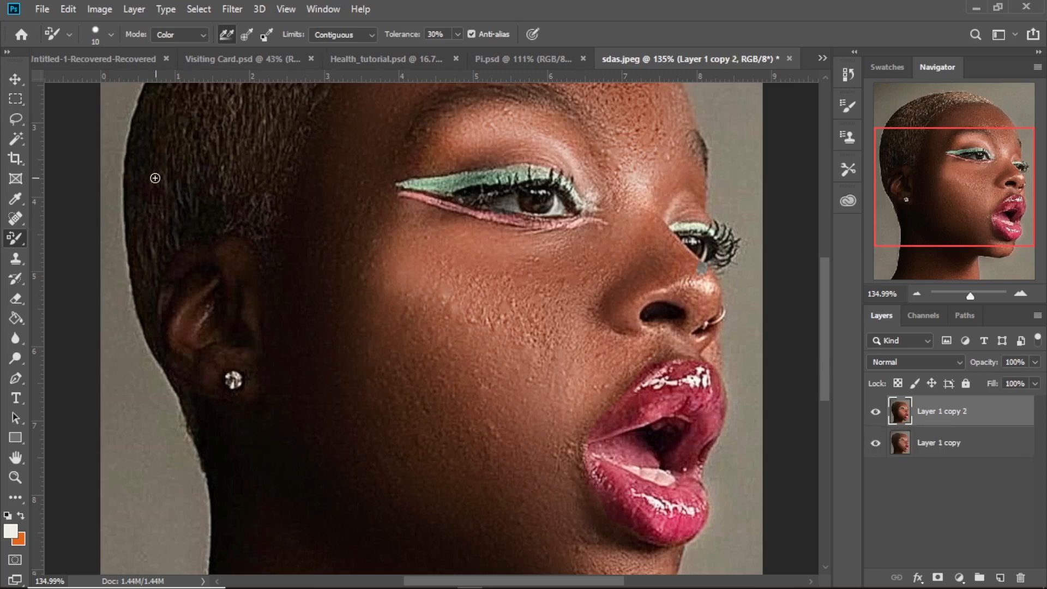
click(15, 118)
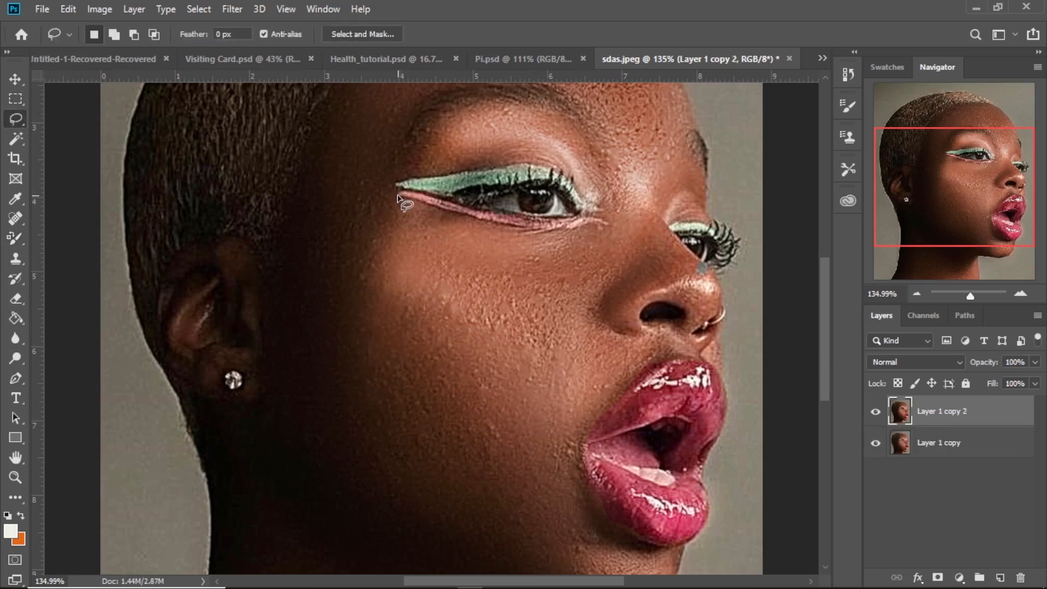
mouse_move(418, 202)
mouse_down()
mouse_move(506, 227)
mouse_move(607, 225)
mouse_move(394, 200)
mouse_up()
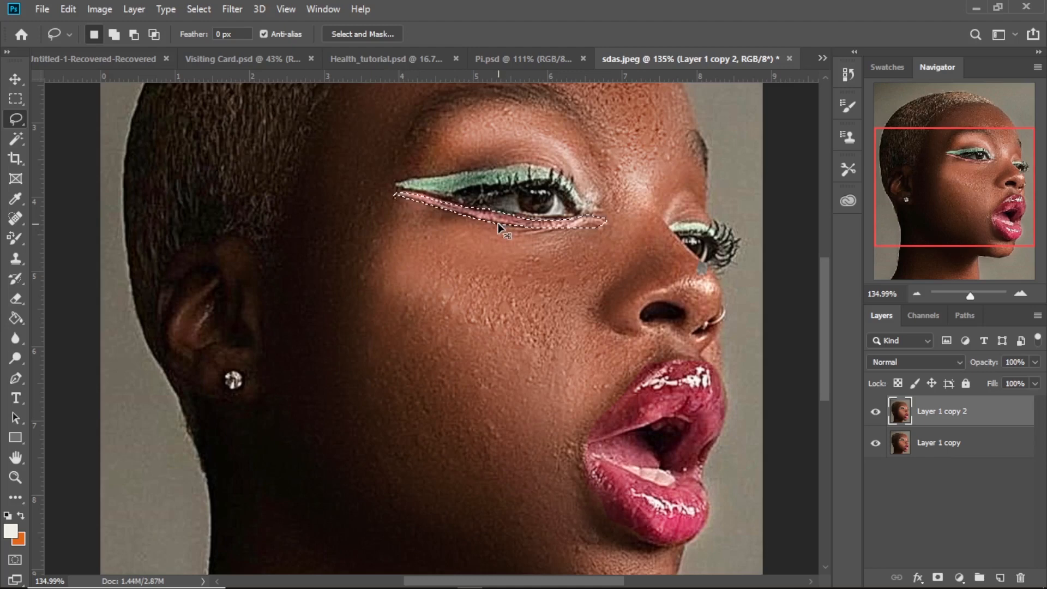
key(ctrl+j)
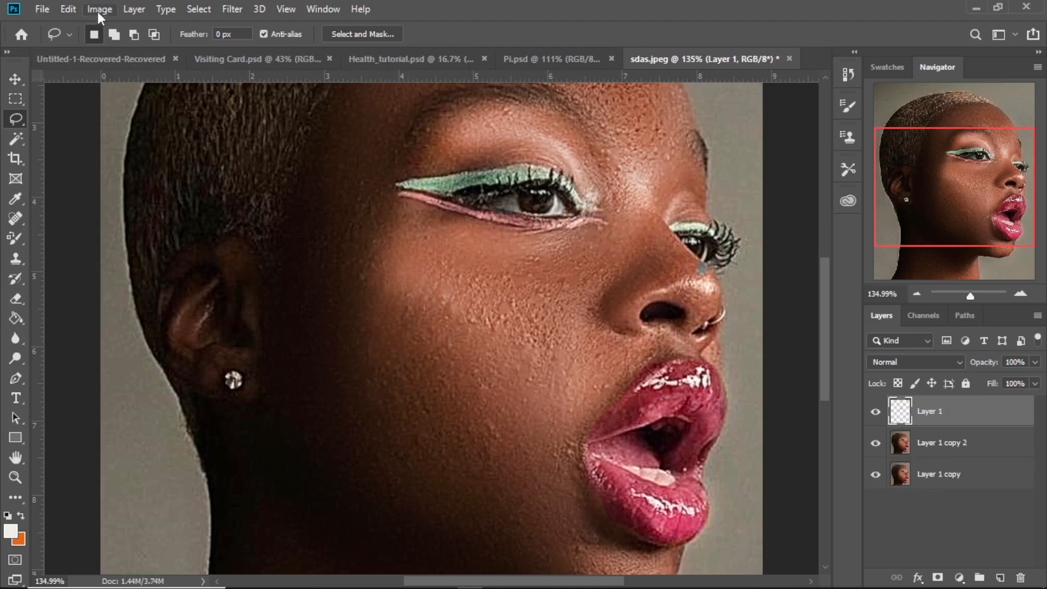
- Recolor the copied eyeliner with a Hue/Saturation adjustment of hue -36, saturation +10 and lightness +4
click(99, 11)
mouse_move(227, 50)
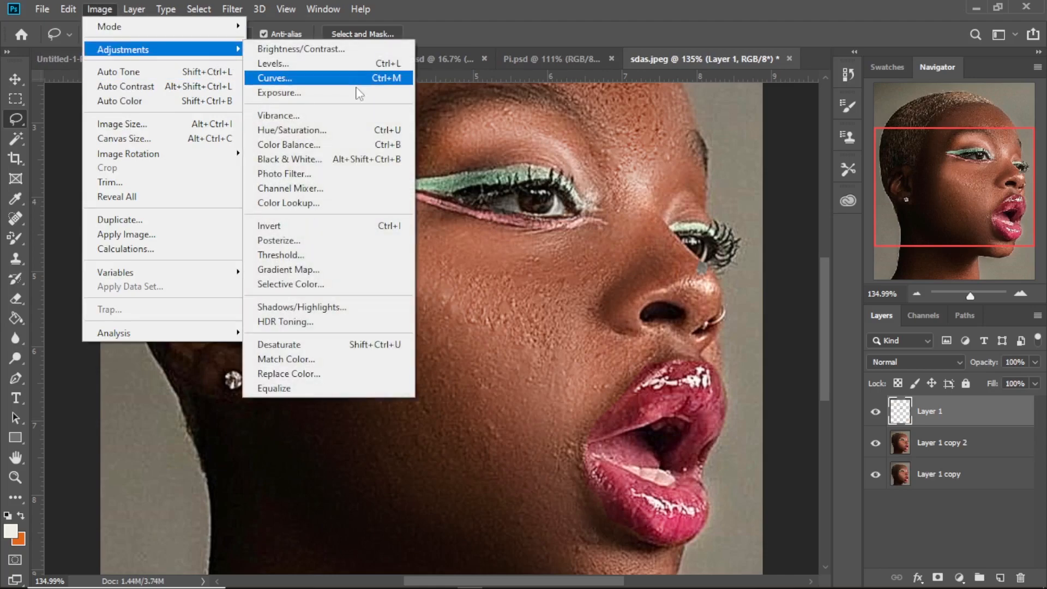
click(292, 130)
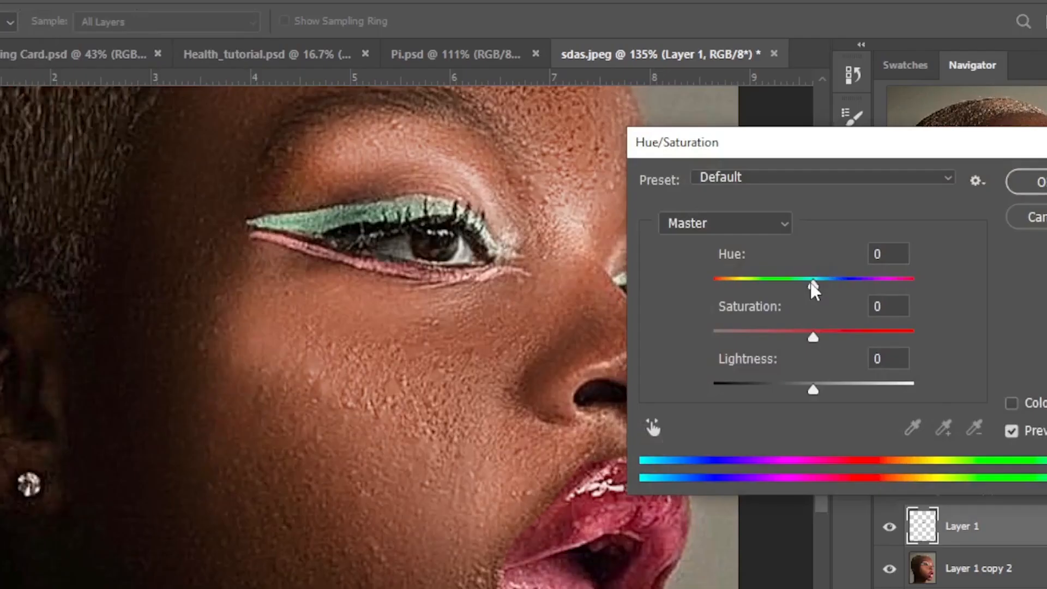
drag(817, 285, 784, 314)
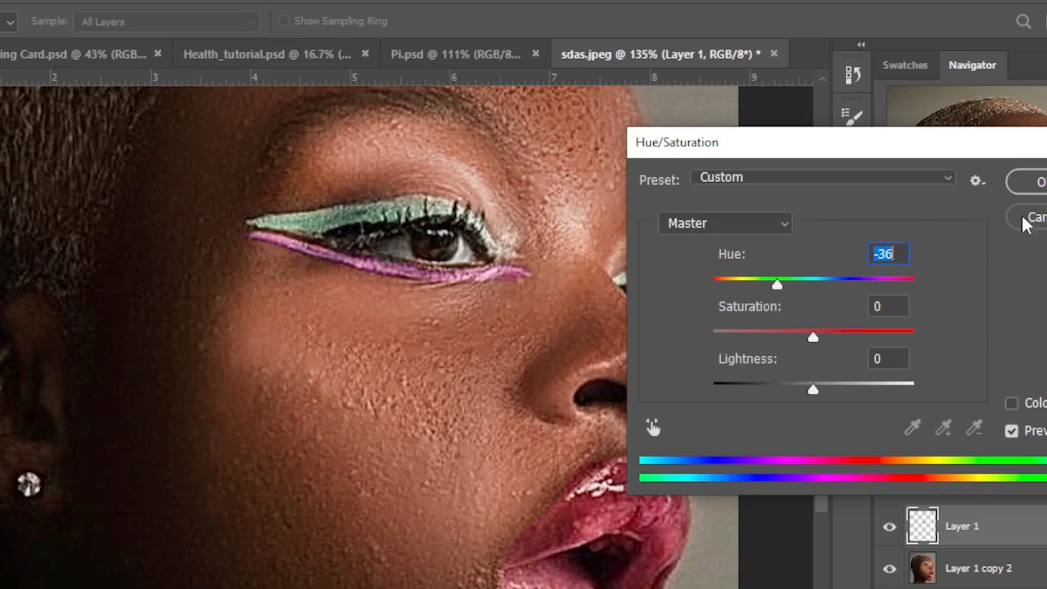
mouse_move(812, 337)
mouse_down()
mouse_move(846, 339)
mouse_move(826, 340)
mouse_up()
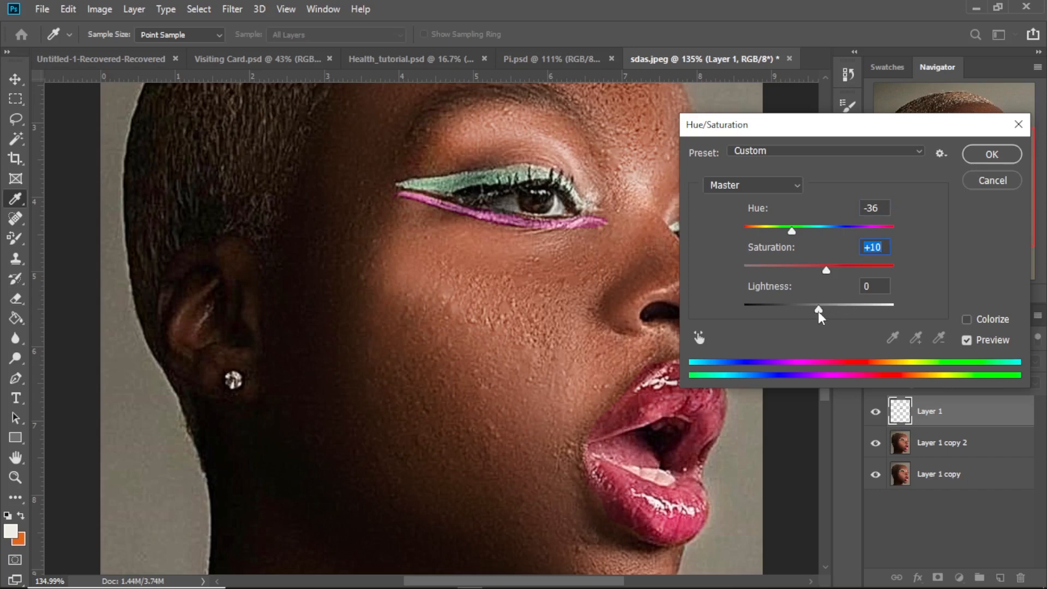
drag(812, 394, 820, 391)
drag(824, 309, 824, 309)
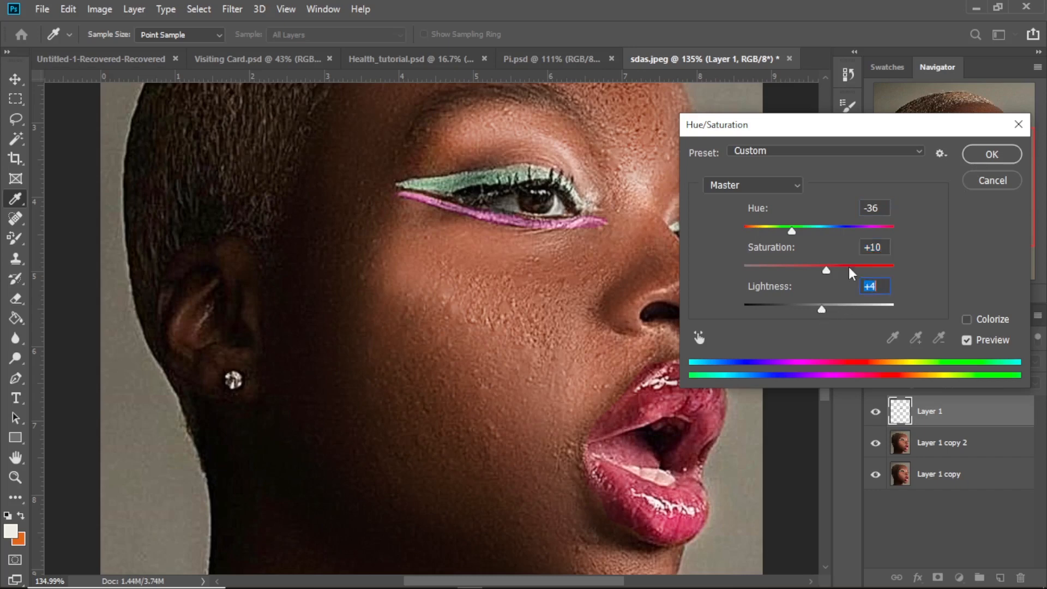
click(992, 154)
key(l)
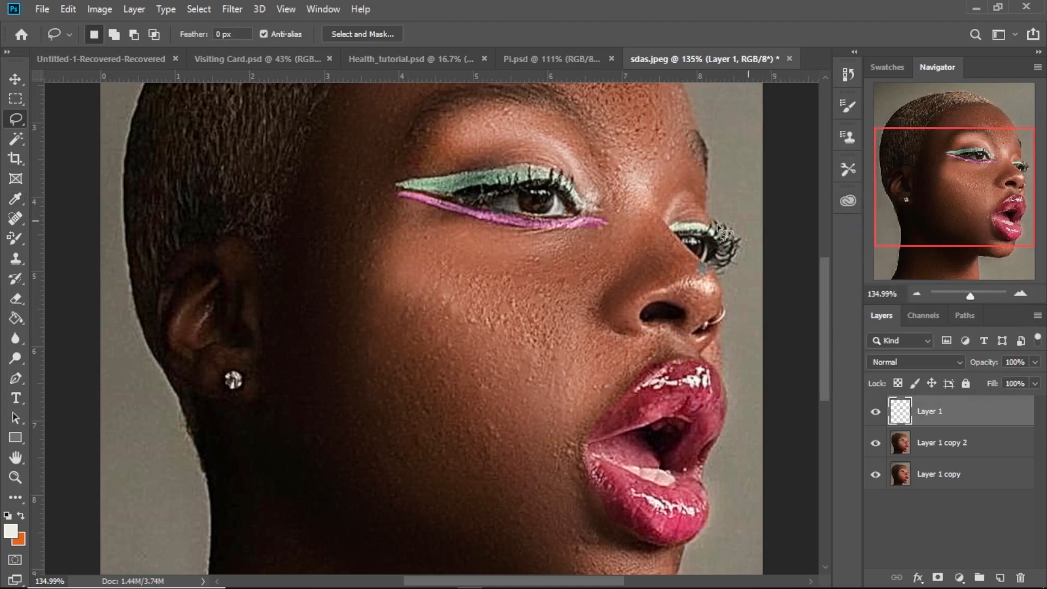
- Review the recolored eyeliner on the full portrait and merge Layer 1, Layer 1 copy 2 and Layer 1 copy into one layer
mouse_move(972, 299)
mouse_down()
mouse_move(953, 303)
mouse_move(967, 306)
mouse_up()
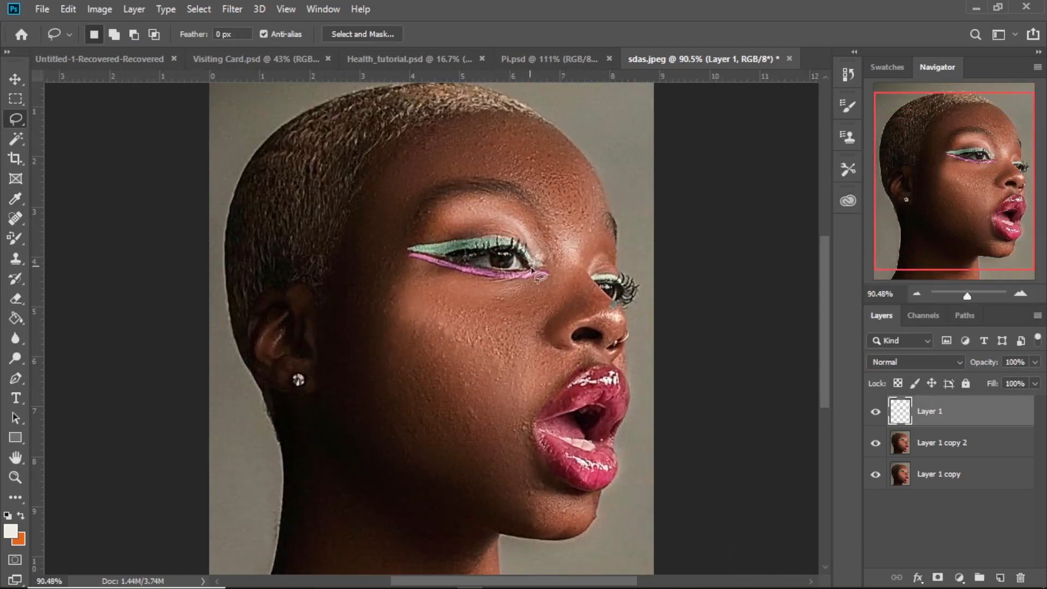
scroll(414, 276, down, 1)
scroll(483, 298, up, 3)
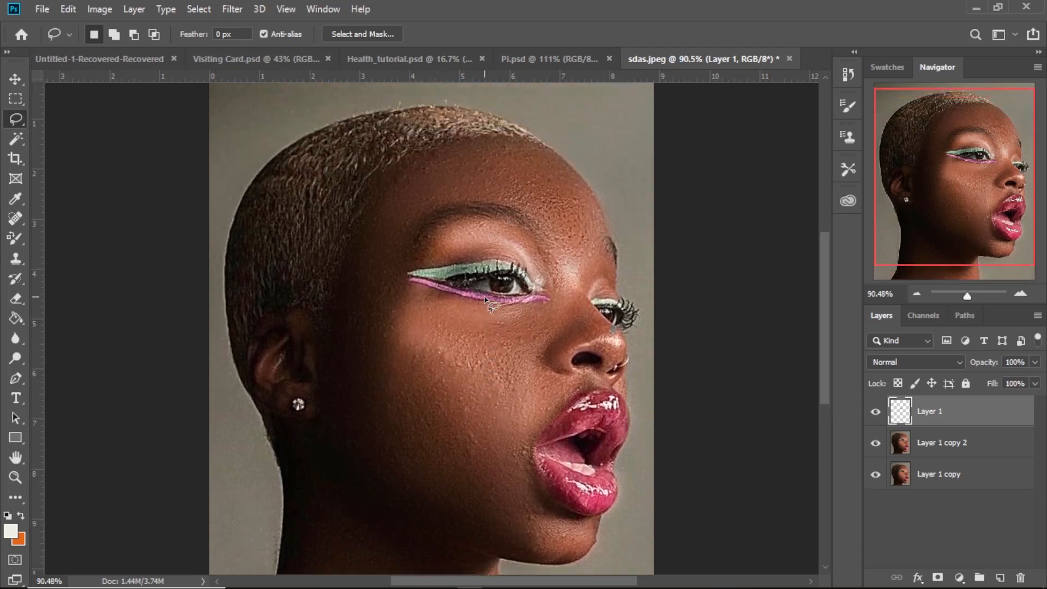
scroll(485, 299, down, 3)
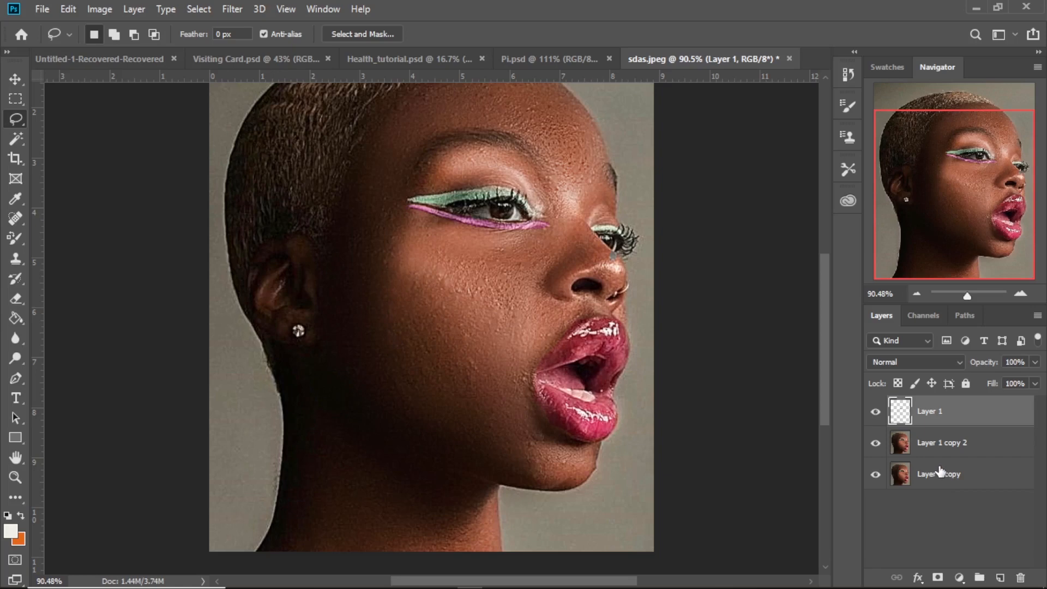
click(940, 472)
shift+click(937, 447)
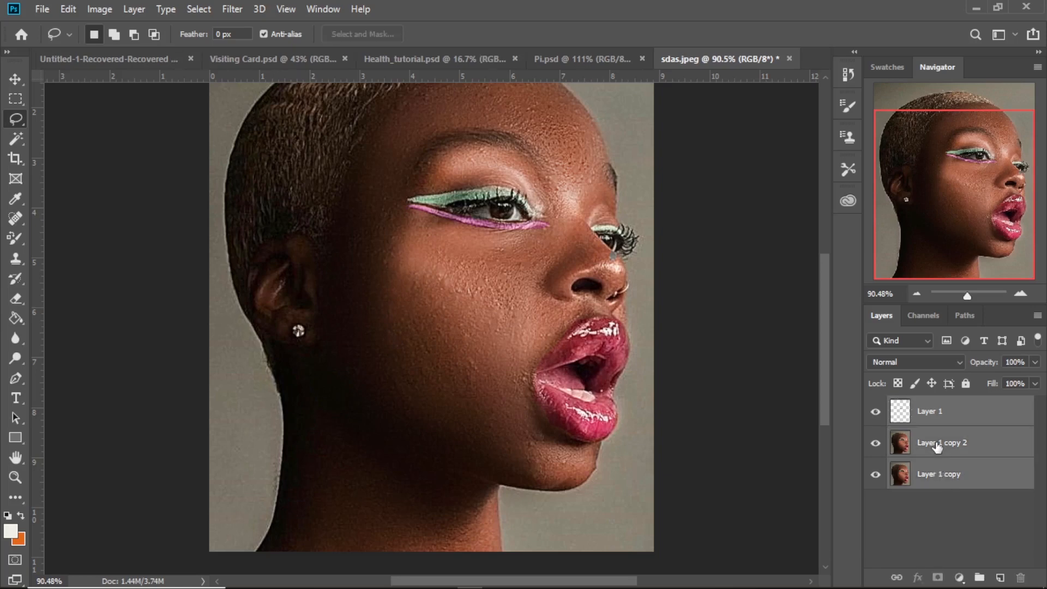
right_click(938, 447)
click(764, 454)
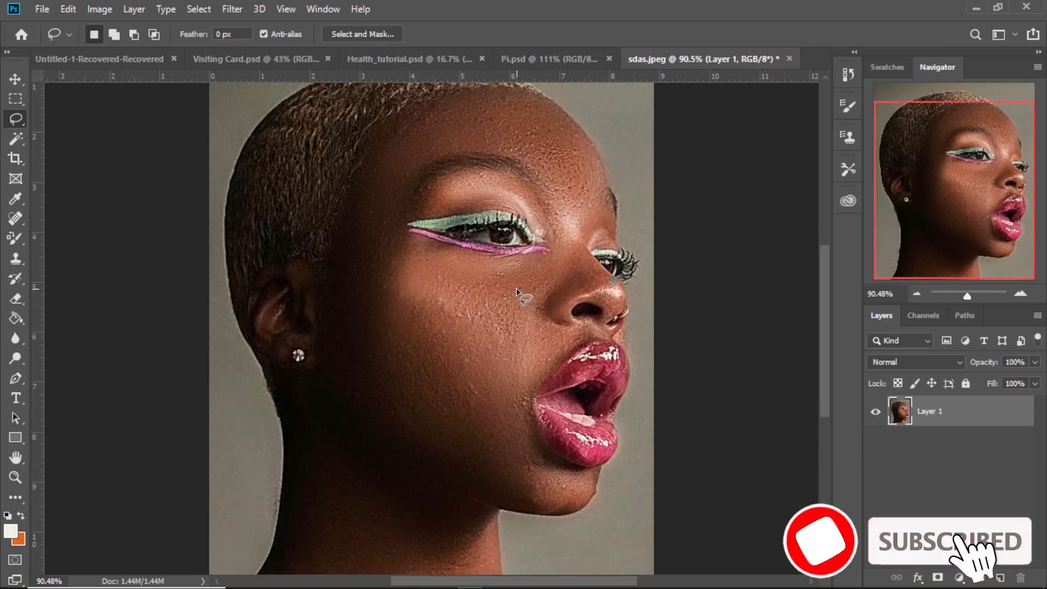
- Look over the merged portrait and set up the Dodge tool with a 150 px brush, Midtones range and 50% exposure
scroll(517, 292, up, 3)
scroll(516, 293, down, 3)
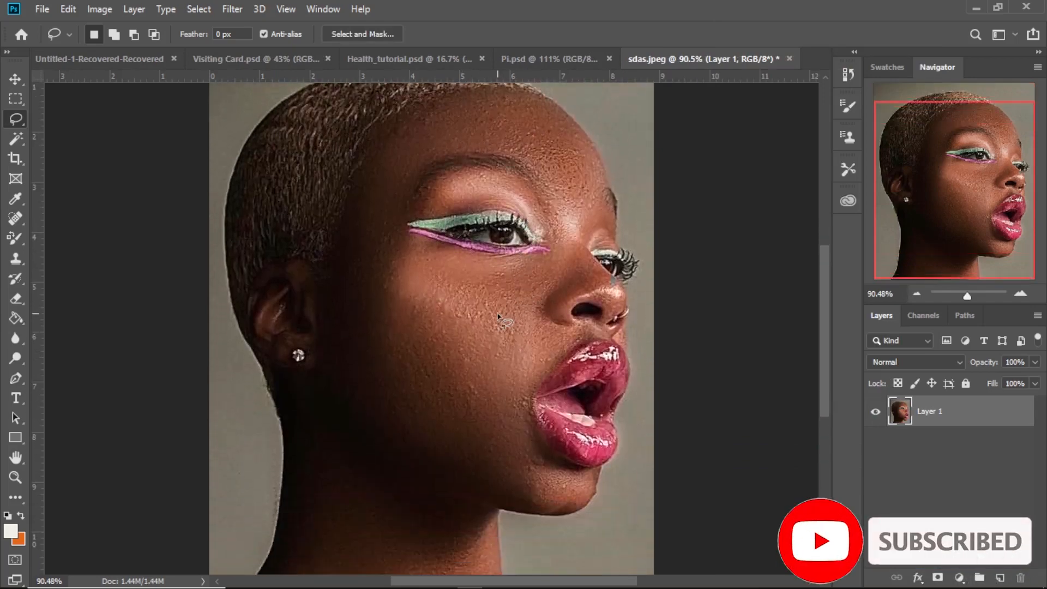
scroll(498, 315, up, 3)
scroll(499, 315, down, 2)
scroll(498, 316, up, 1)
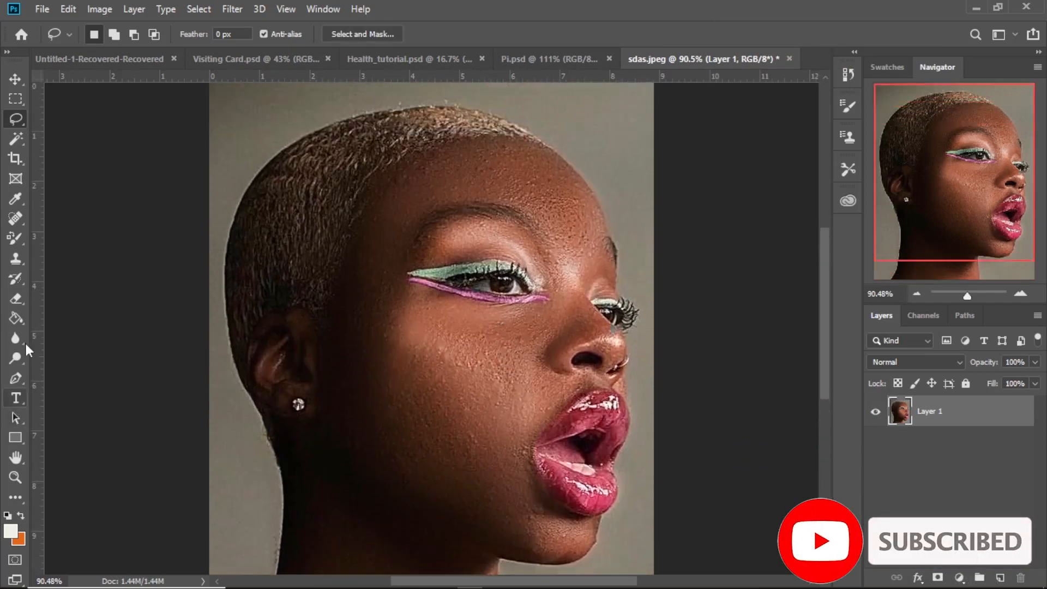
click(15, 358)
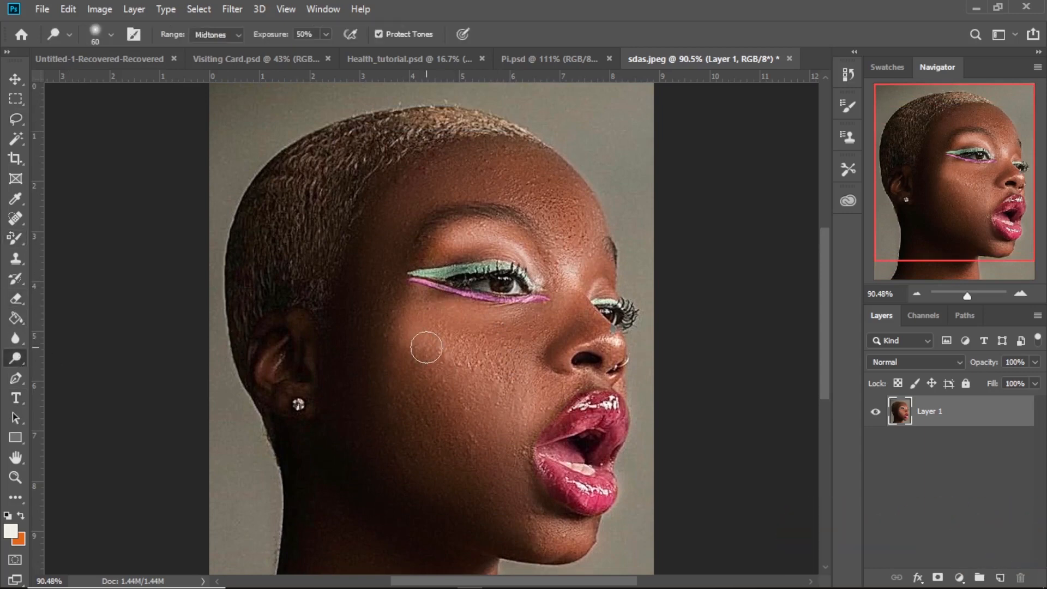
key(bracketright)
key(bracketright)
key(bracketright)
key(bracketright)
key(bracketright)
key(bracketright)
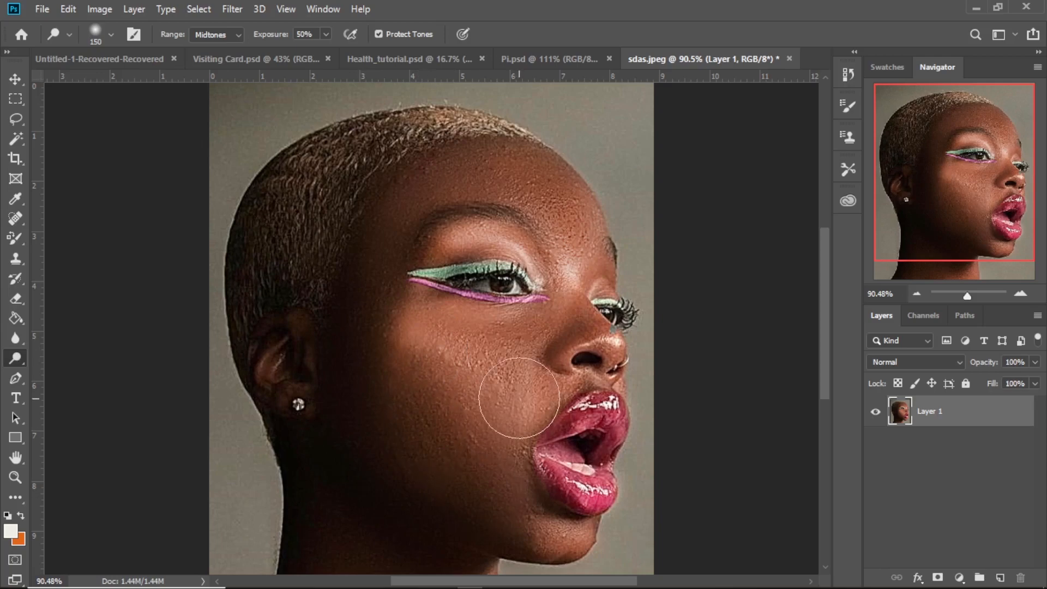
scroll(550, 386, down, 3)
scroll(561, 404, up, 5)
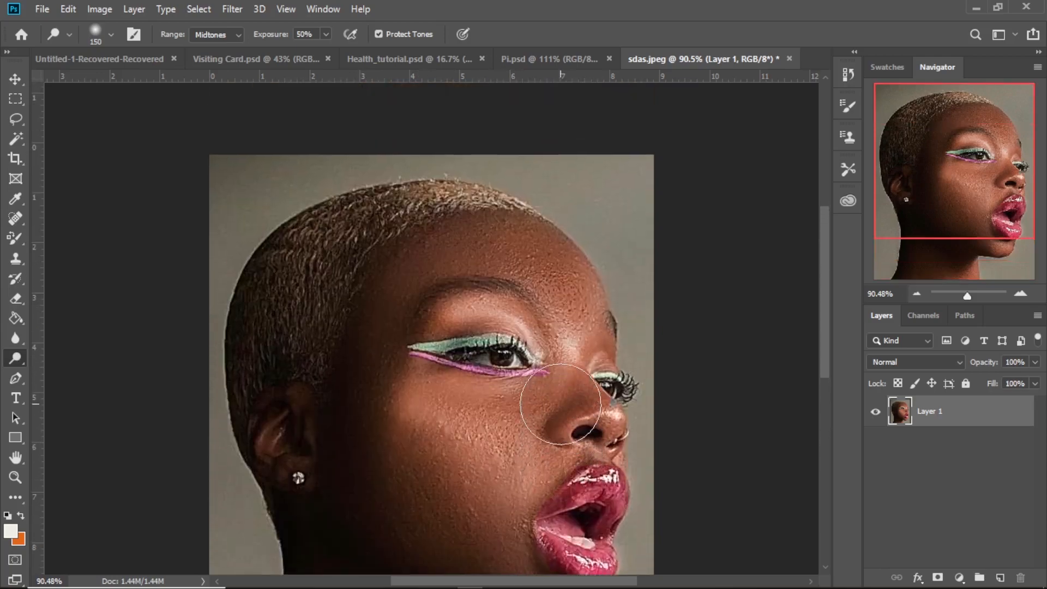
scroll(561, 404, down, 3)
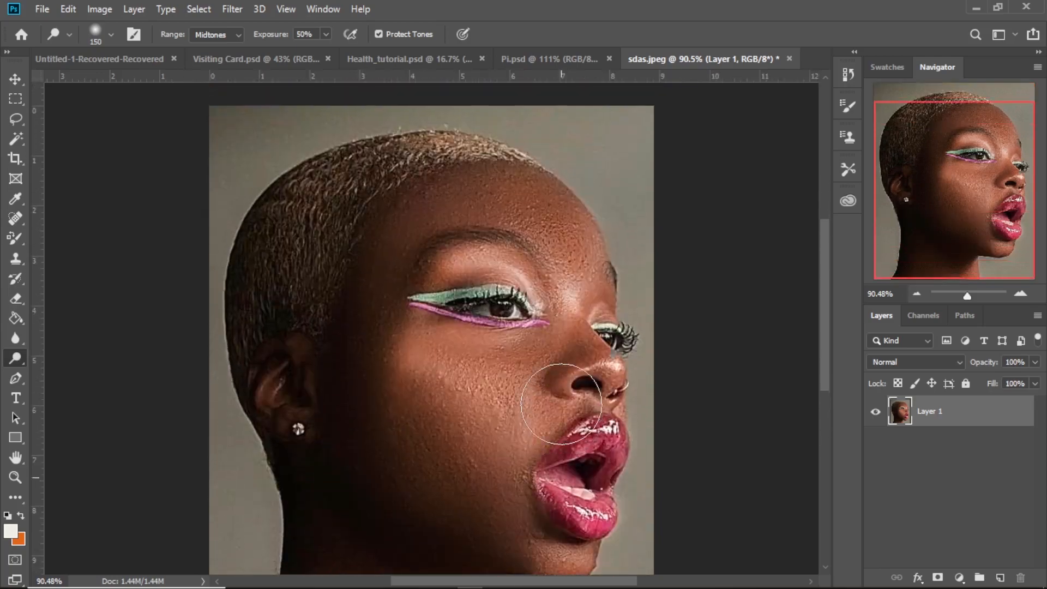
scroll(561, 405, down, 5)
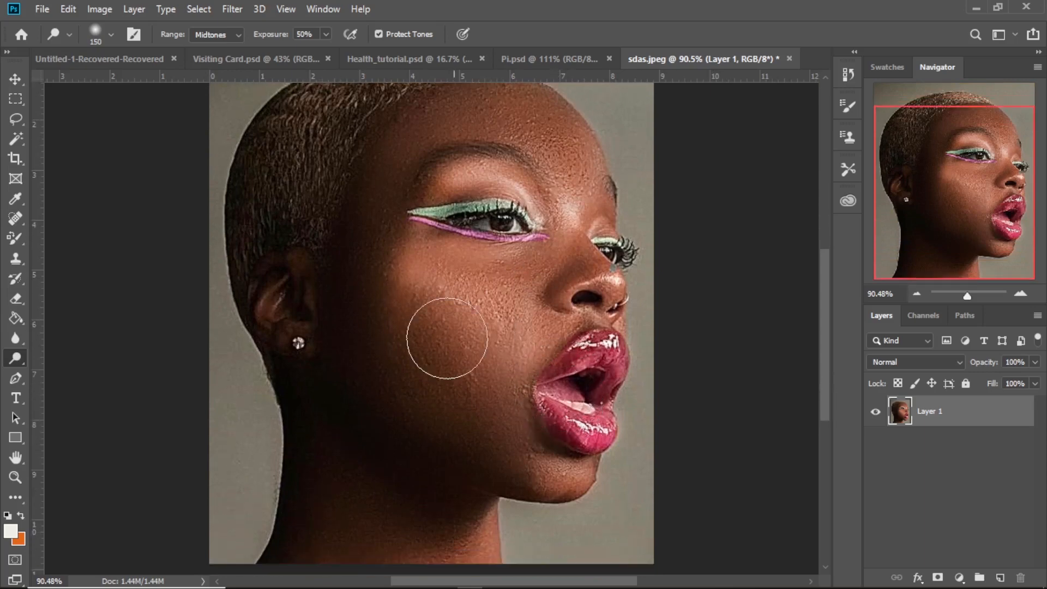
scroll(464, 367, up, 3)
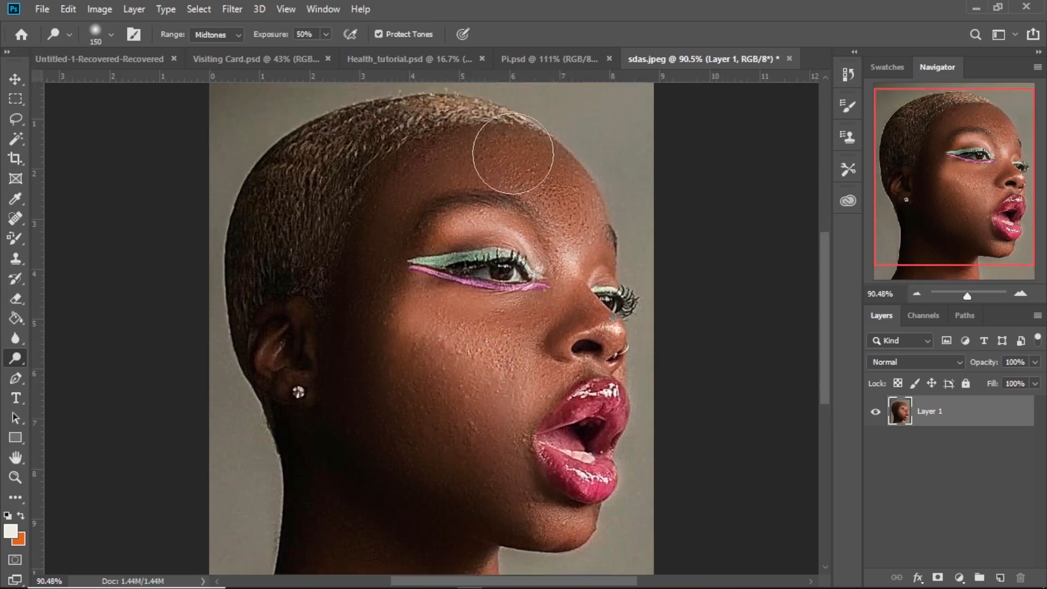